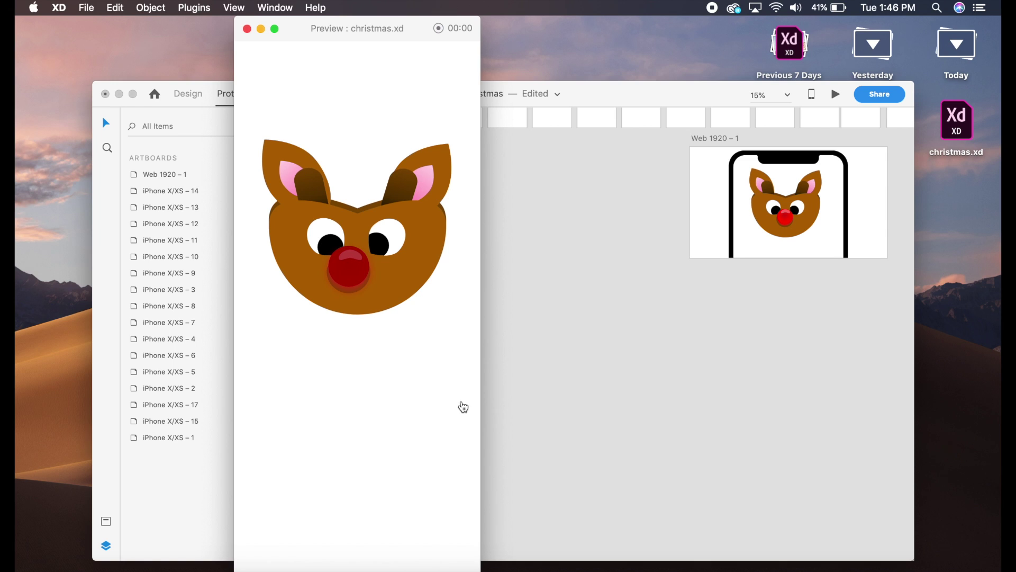
Step: Close the reindeer prototype preview and switch to Design mode with the document's colour assets shown
click(449, 354)
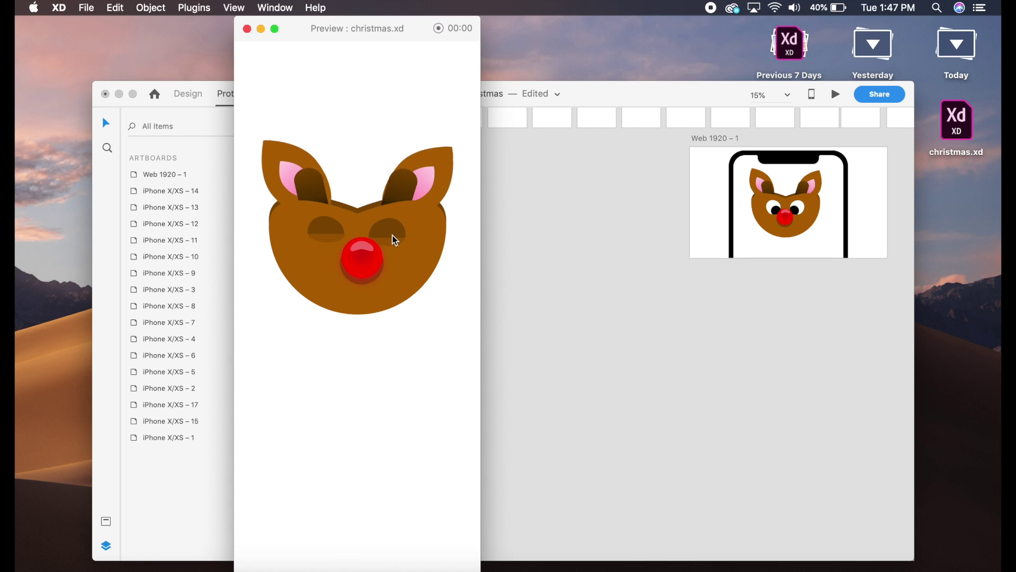
click(247, 29)
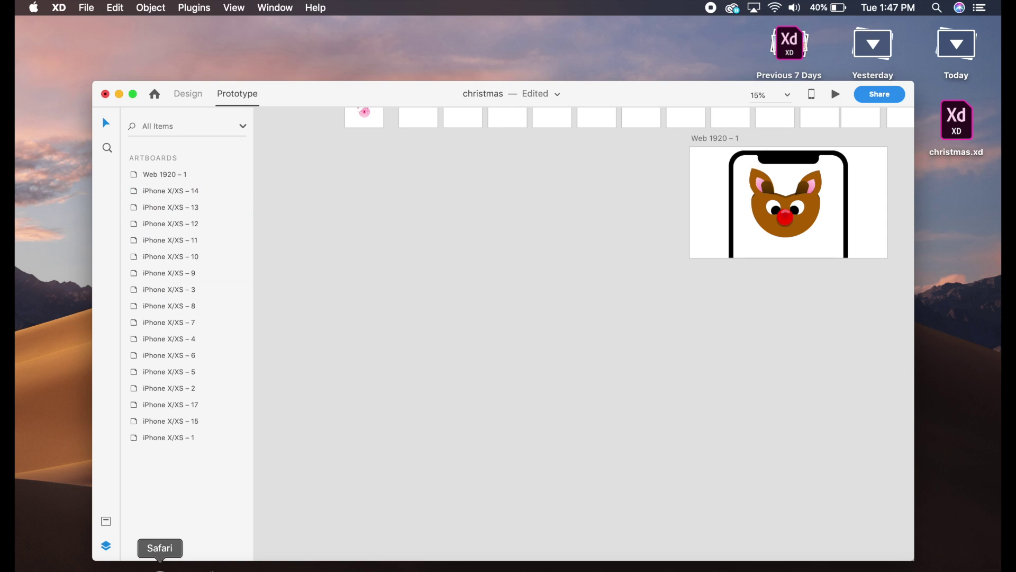
click(106, 521)
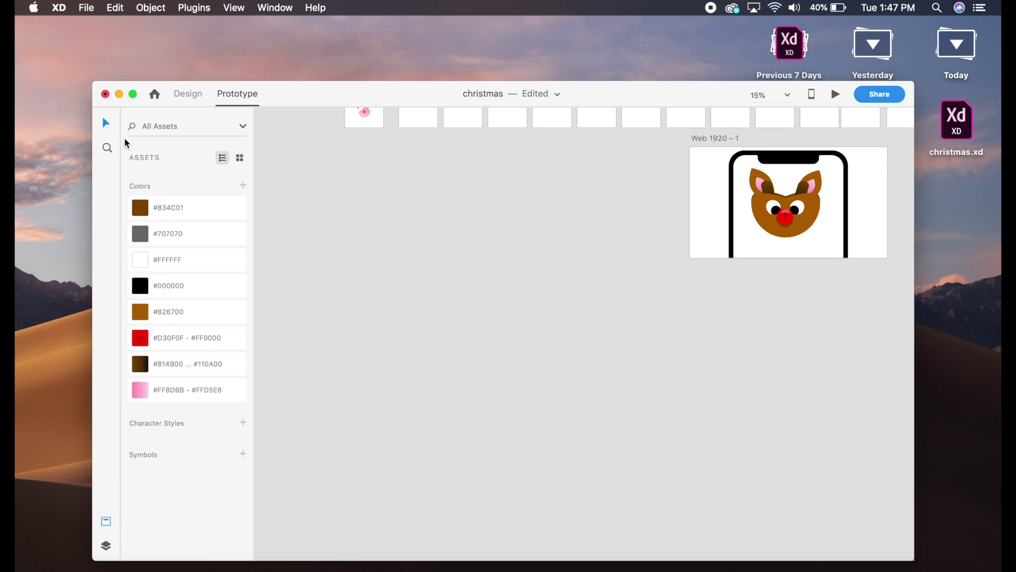
click(188, 94)
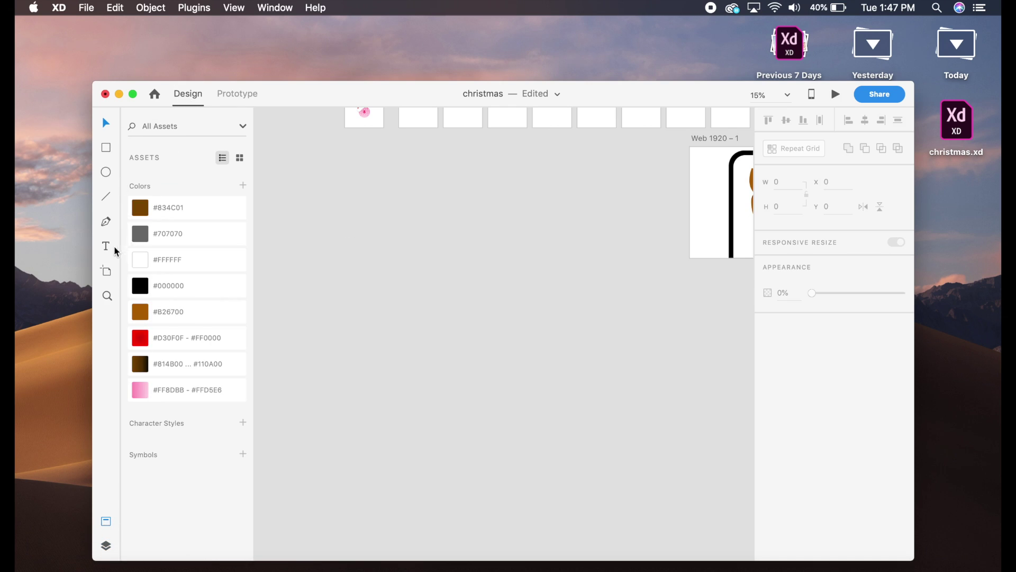
scroll(339, 182, down, 2)
scroll(339, 182, up, 5)
scroll(337, 183, down, 3)
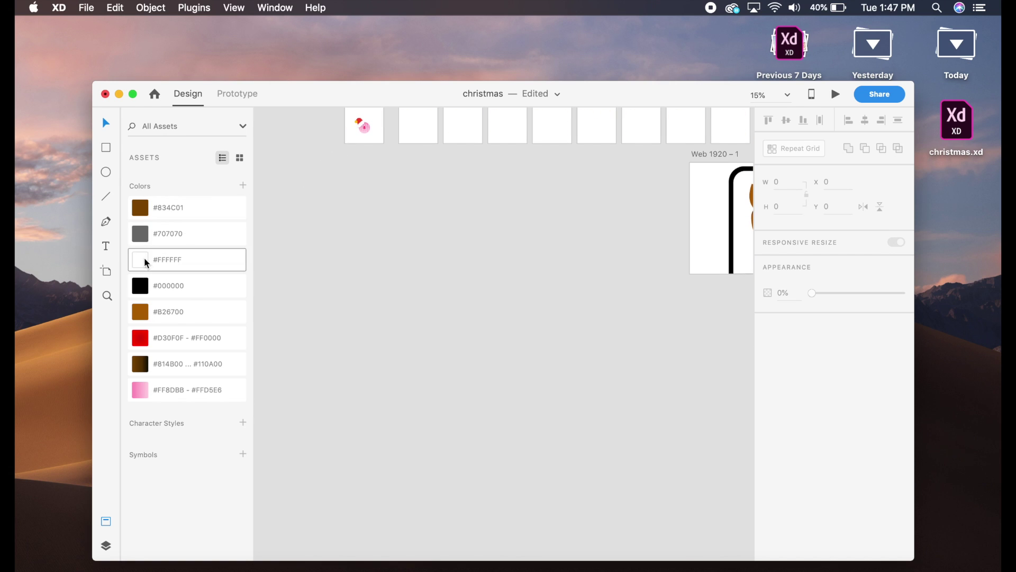
key(a)
click(360, 230)
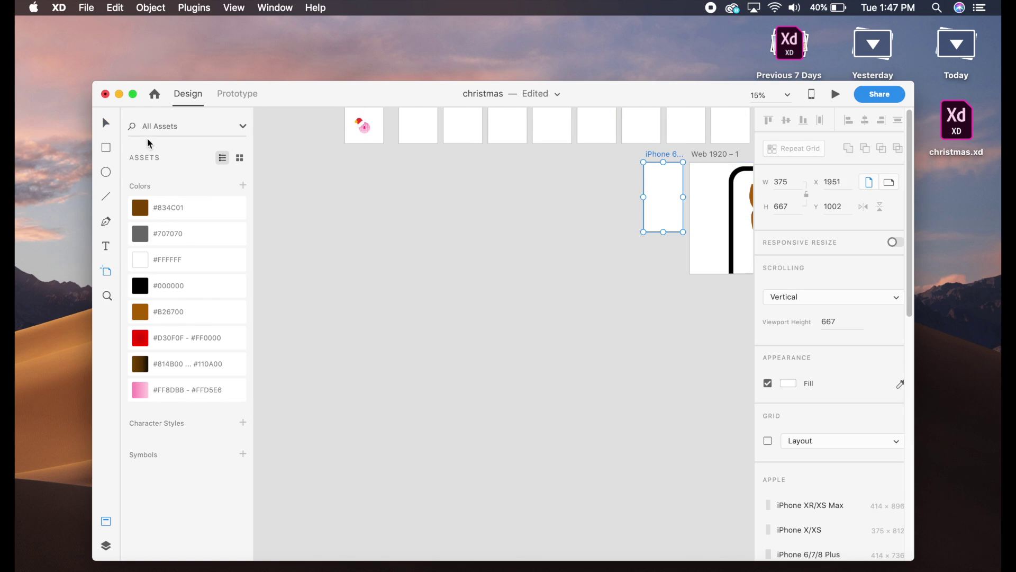
key(v)
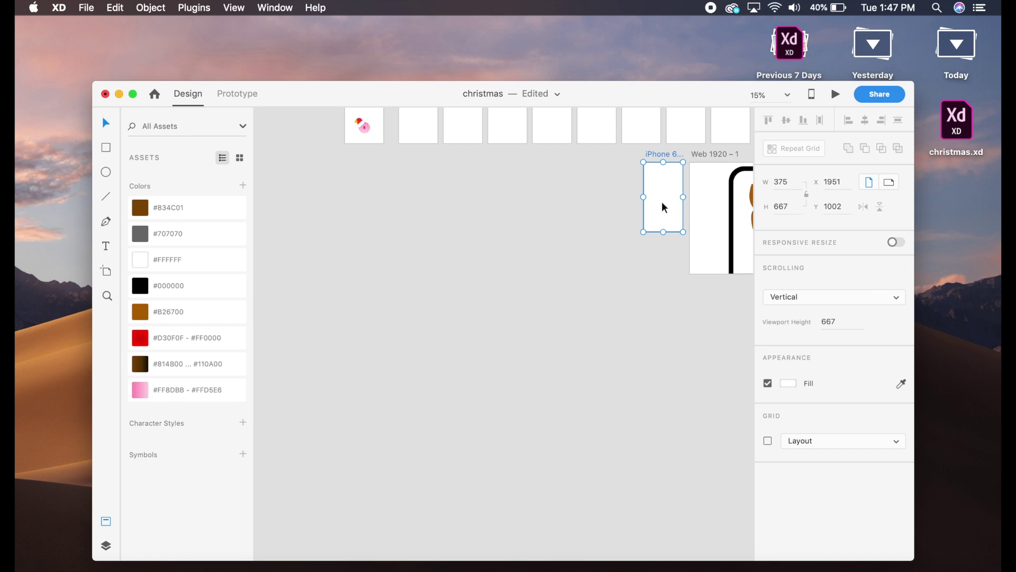
drag(664, 207, 539, 345)
key(super+plus)
key(super+plus)
drag(543, 273, 527, 333)
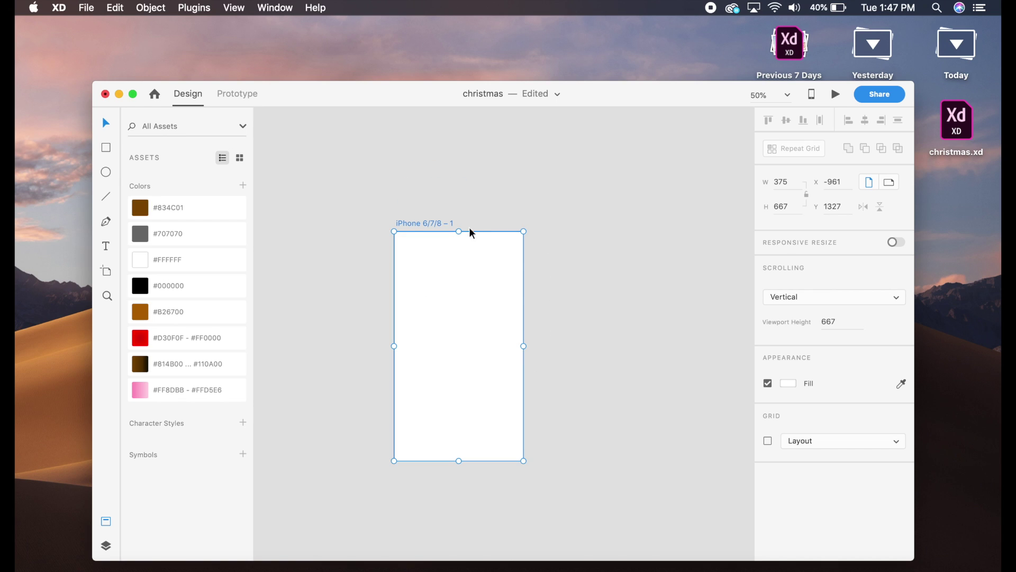
key(Delete)
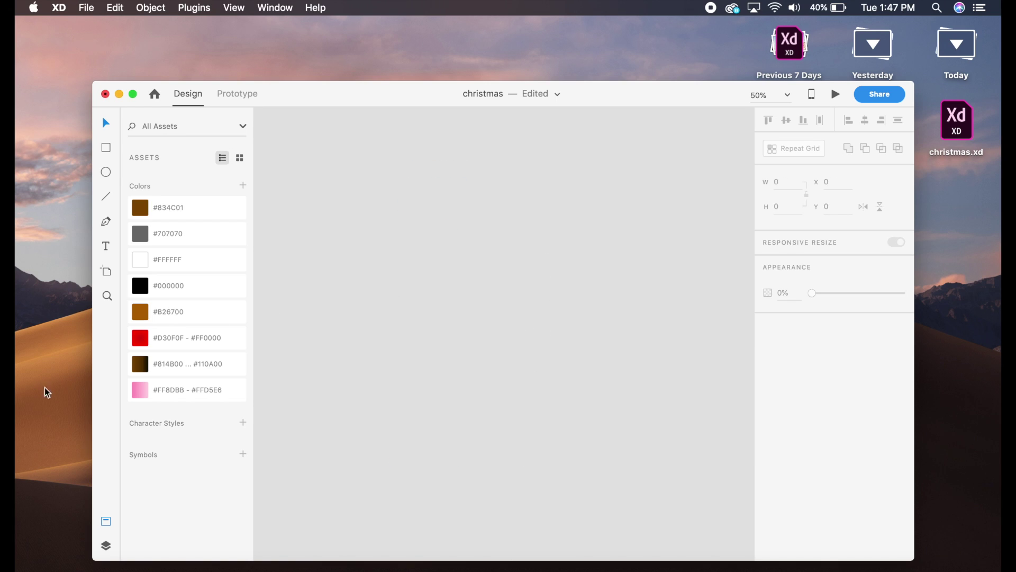
Step: Add a blank iPhone X/XS artboard in the empty canvas area
click(106, 271)
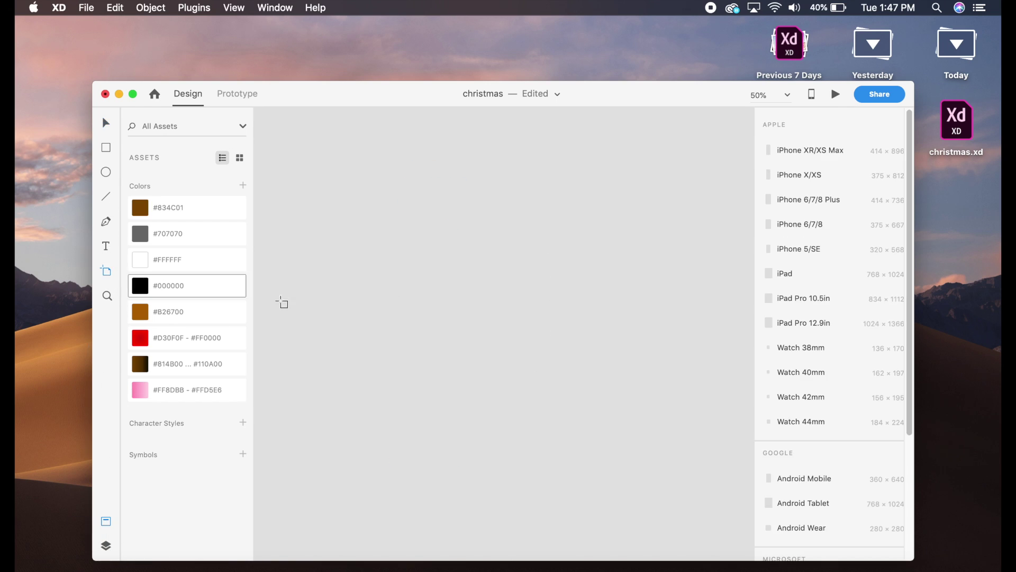
click(838, 175)
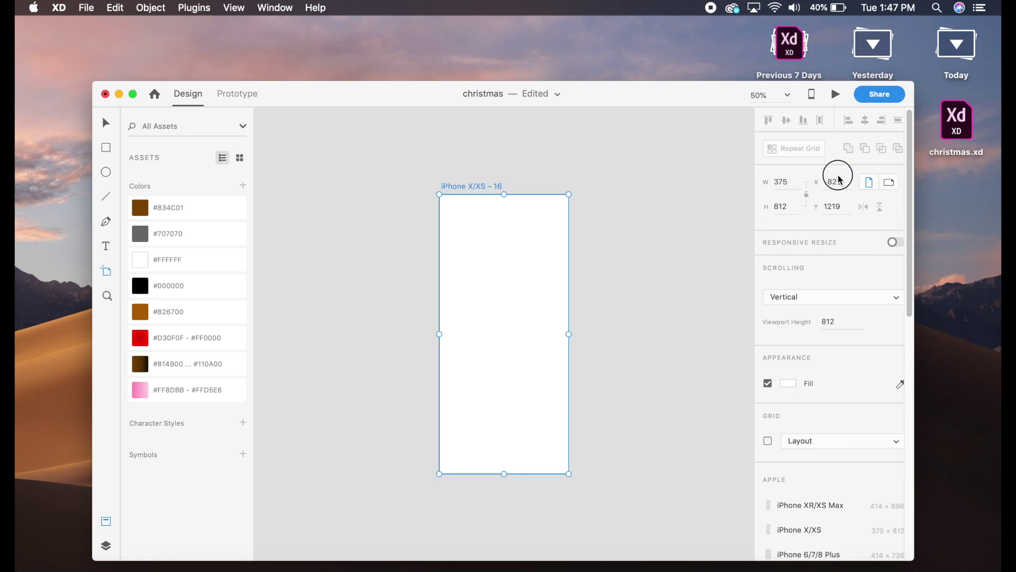
click(108, 123)
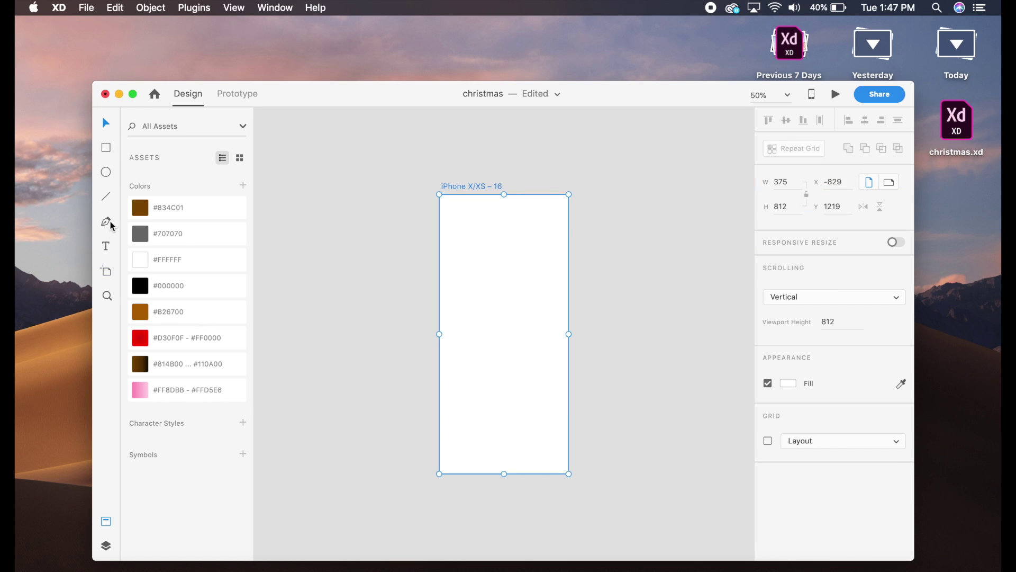
Step: Draw a circle about 301 px across on the new artboard and centre it horizontally at about X 37, Y 208
click(106, 172)
drag(465, 270, 568, 405)
click(116, 127)
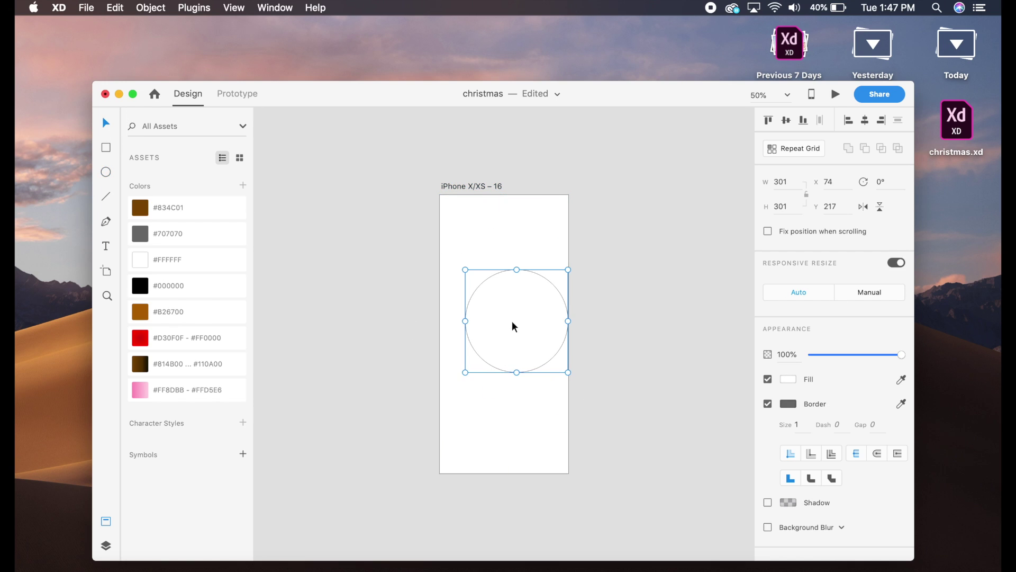
drag(513, 325, 501, 322)
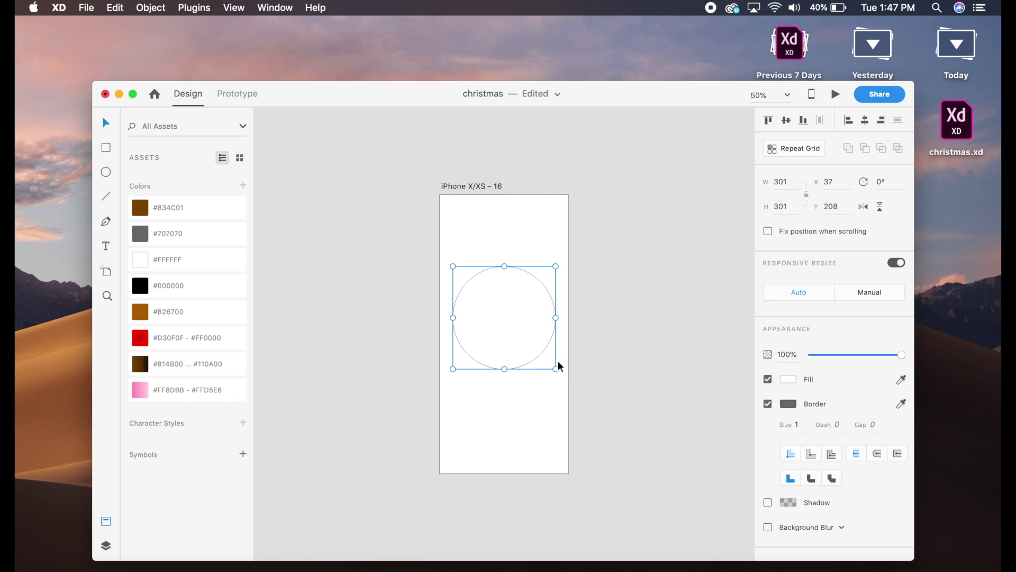
Step: Fill the large circle with the brown #B26700 asset and remove its border
click(191, 316)
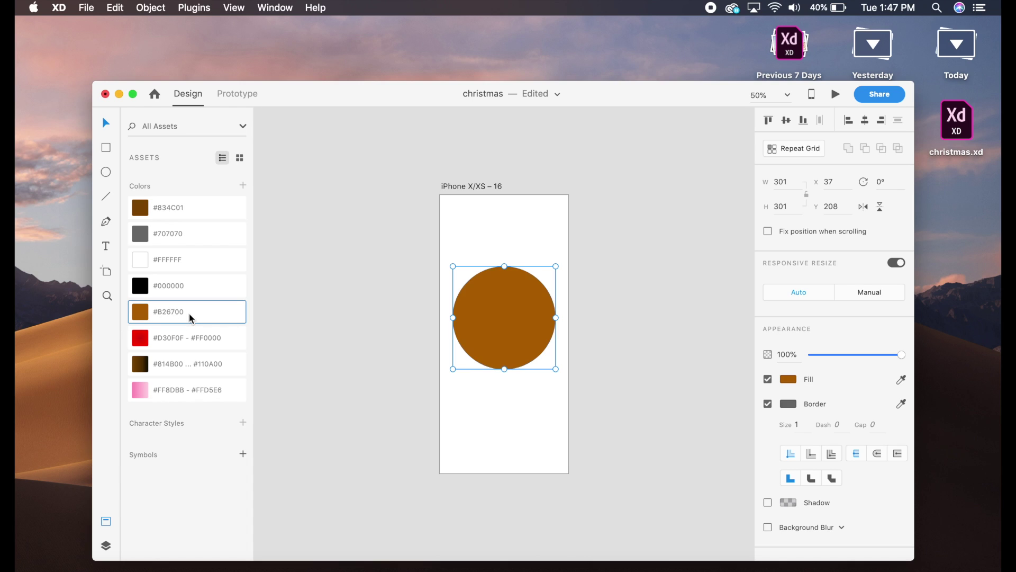
click(768, 404)
click(501, 332)
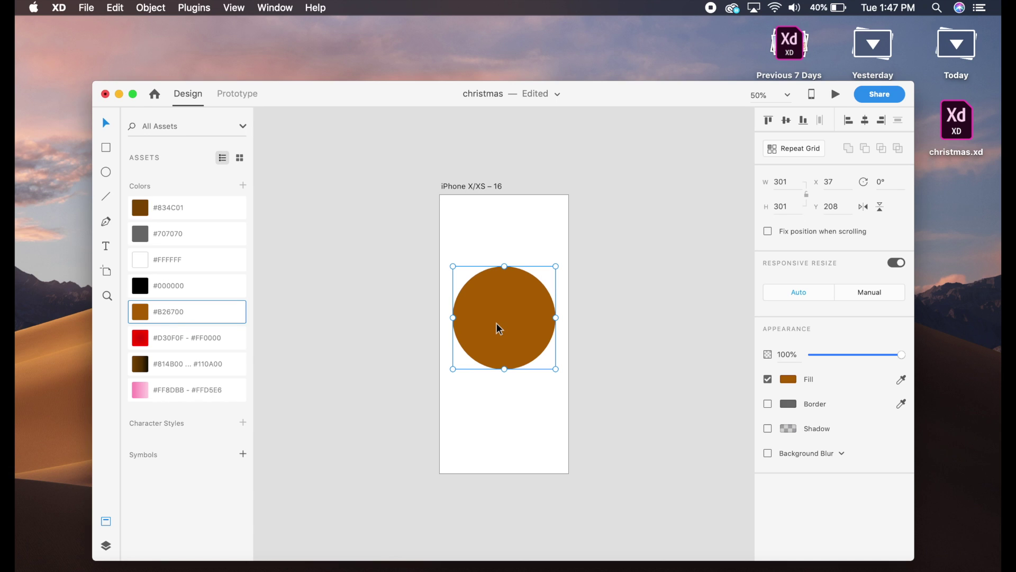
Step: Edit the brown circle's path and pull its top anchor point down to form a head with a dipped upper edge
double_click(498, 324)
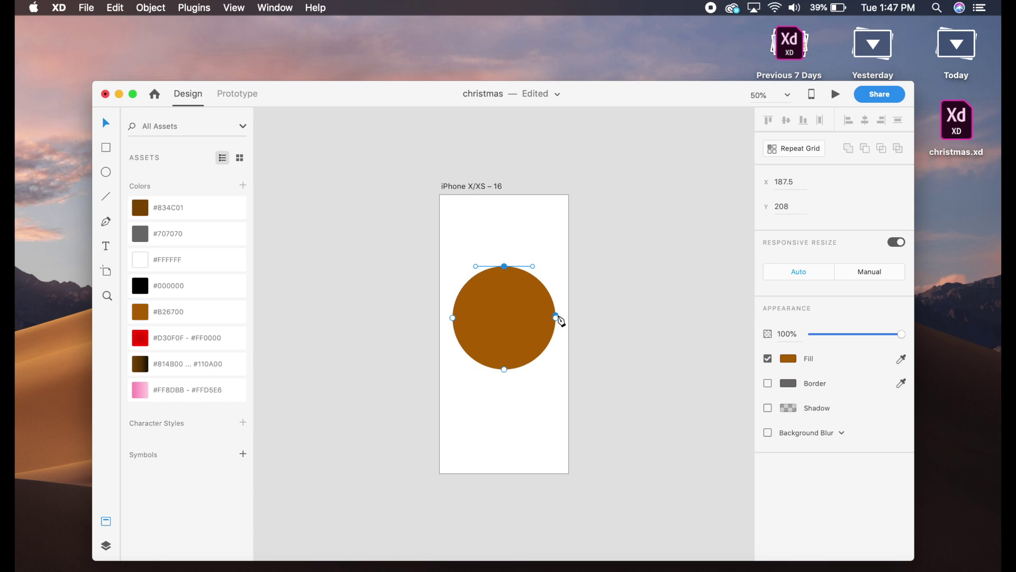
mouse_move(504, 266)
mouse_down()
mouse_move(452, 275)
mouse_move(483, 314)
mouse_move(513, 293)
mouse_move(514, 262)
mouse_up()
drag(505, 266, 504, 311)
click(512, 279)
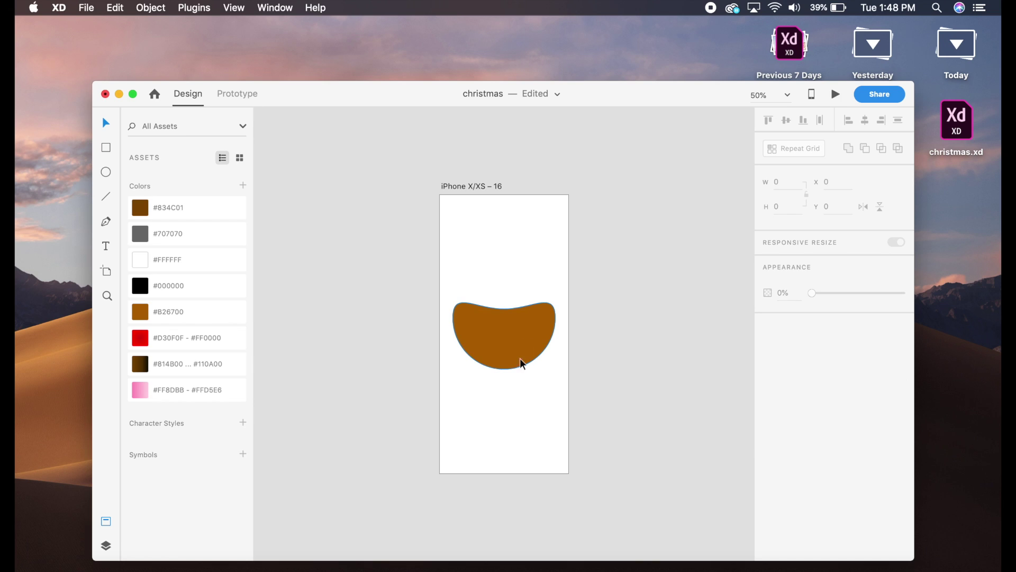
Step: Duplicate the head shape upward, fill the copy with #834C01 and send it behind the original
drag(515, 355, 520, 328)
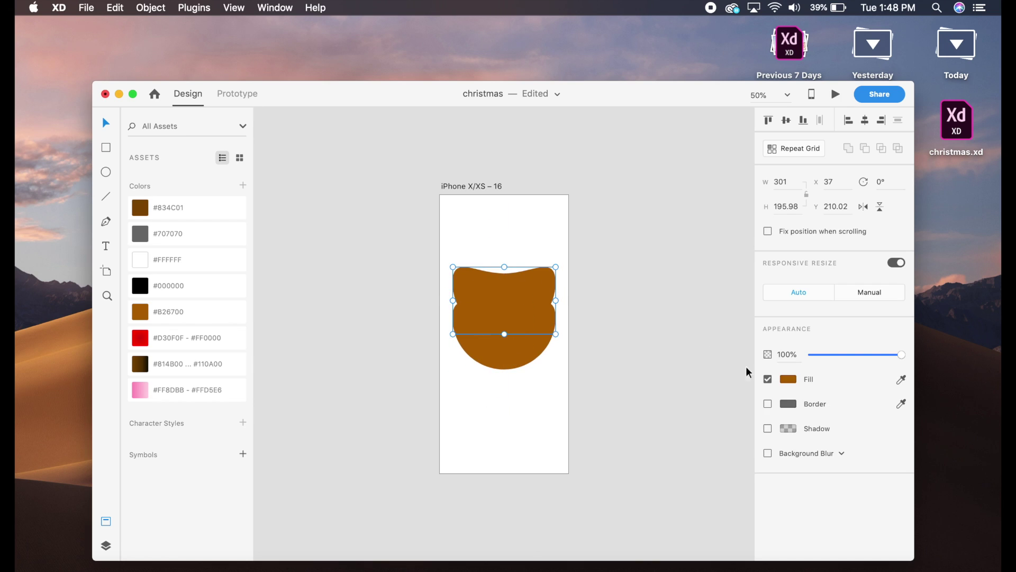
click(221, 217)
key(super+bracketleft)
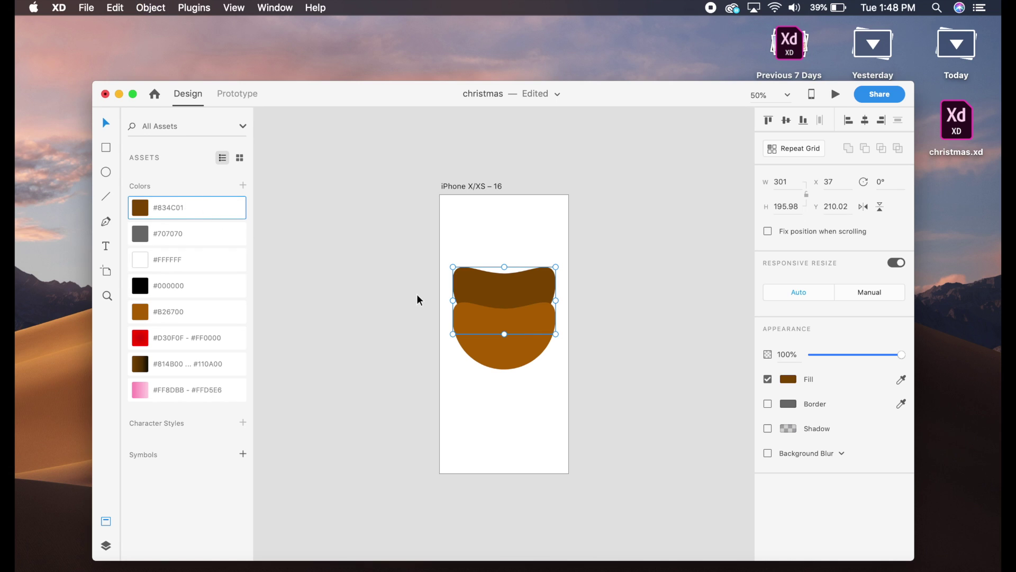
Step: Nudge the dark brown copy down until only a thin rim shows above the head, and save the document
key(shift+Down)
key(shift+Down)
key(shift+Down)
key(shift+Down)
key(shift+Down)
key(shift+Down)
key(shift+Down)
key(shift+Down)
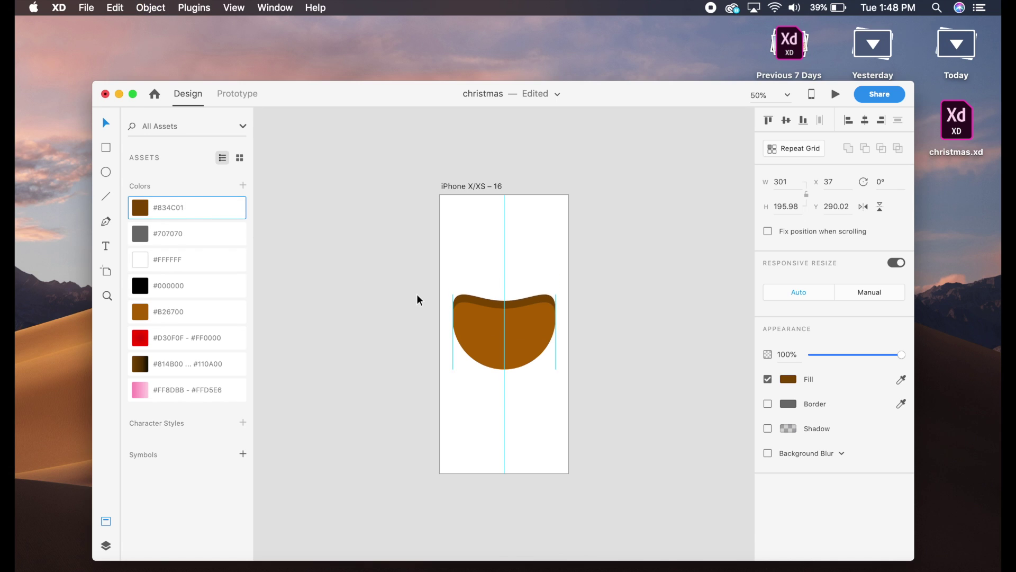
key(shift+Down)
key(Down)
key(Down)
key(Down)
key(Down)
key(Down)
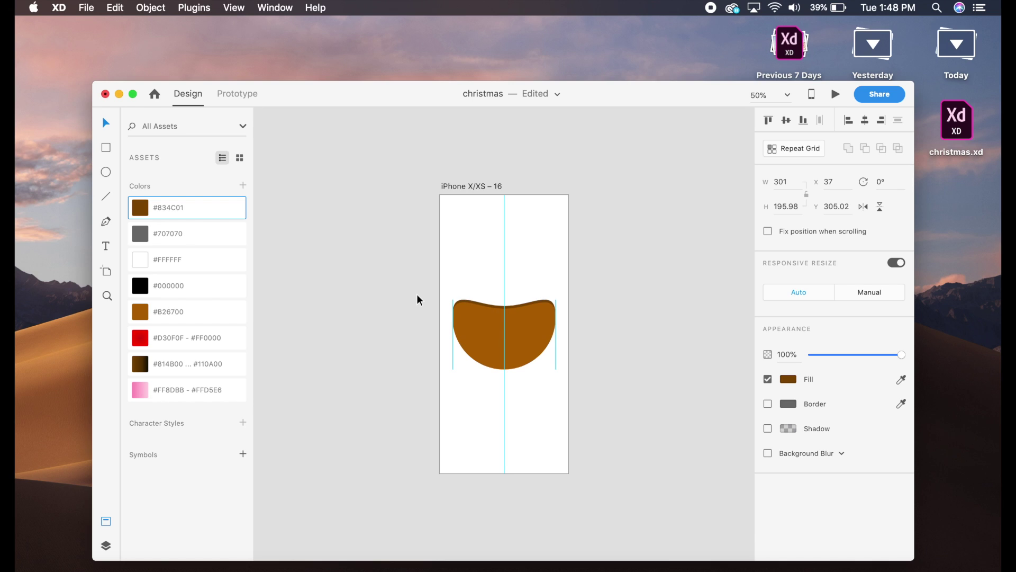
key(Down)
key(Down)
key(Escape)
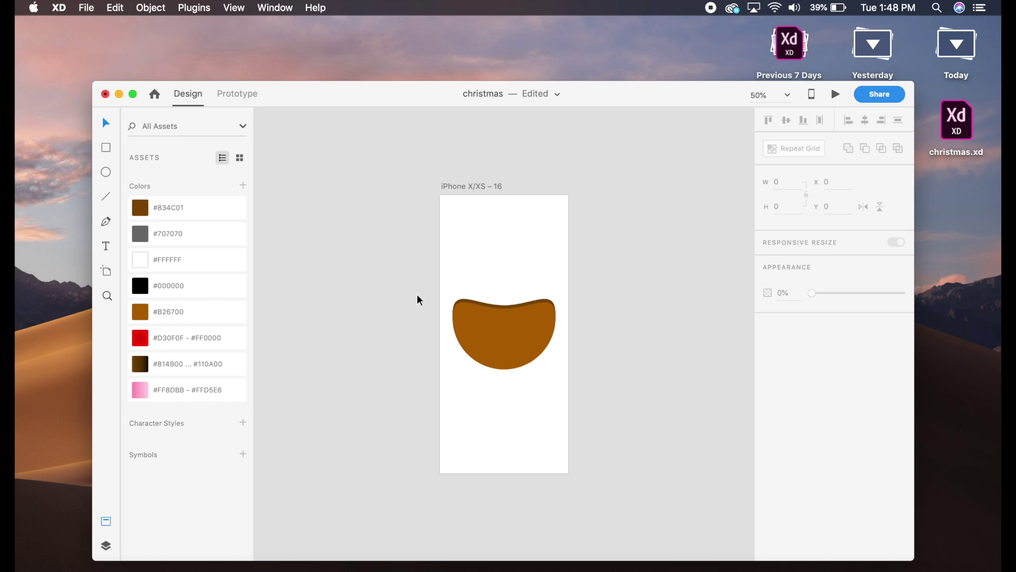
key(super+s)
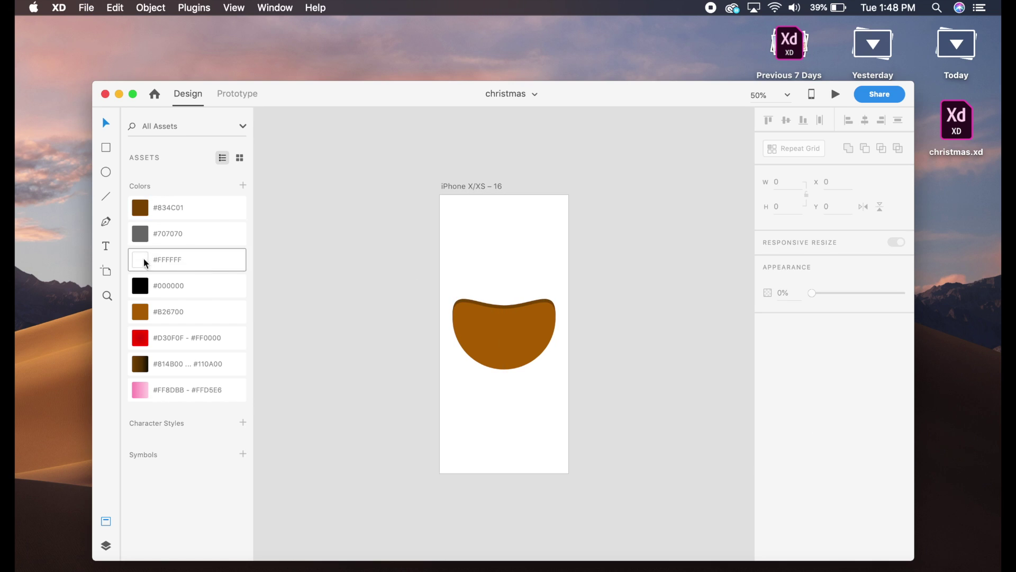
Step: Draw a white 52 px eye circle on the head's left half at about X 97, Y 354 and remove its border
click(106, 172)
drag(473, 318, 491, 336)
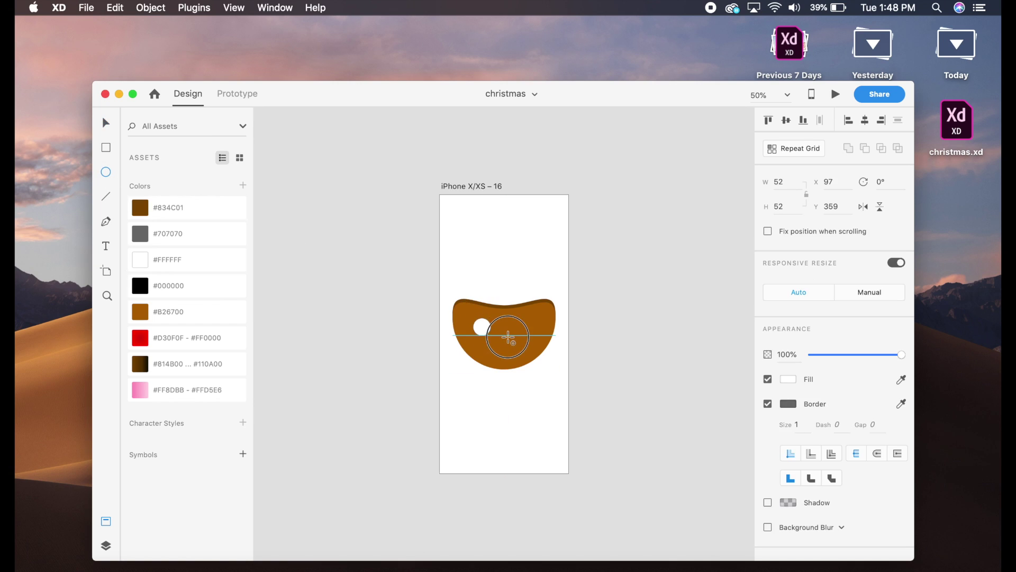
click(105, 123)
key(super+equal)
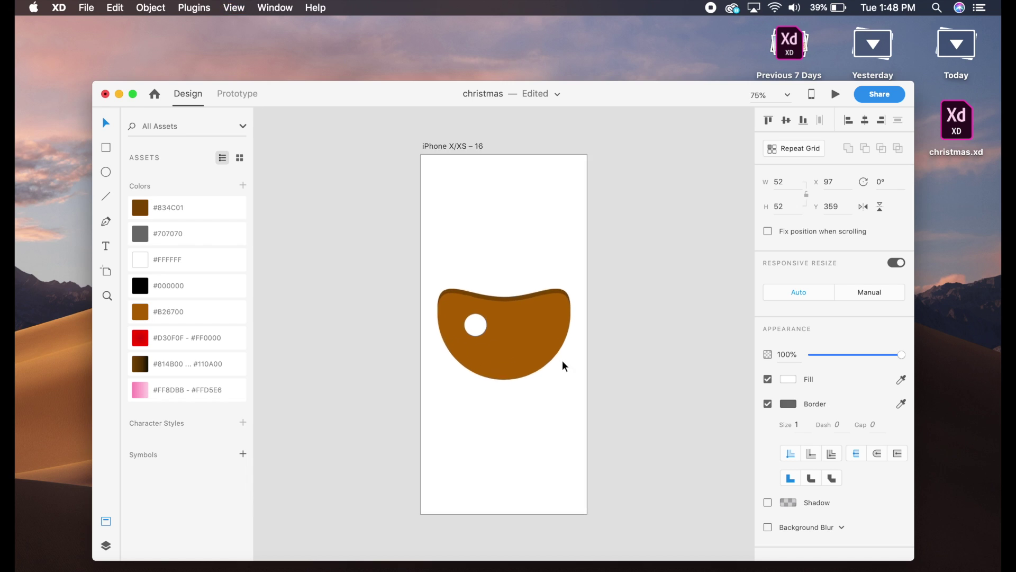
key(super+equal)
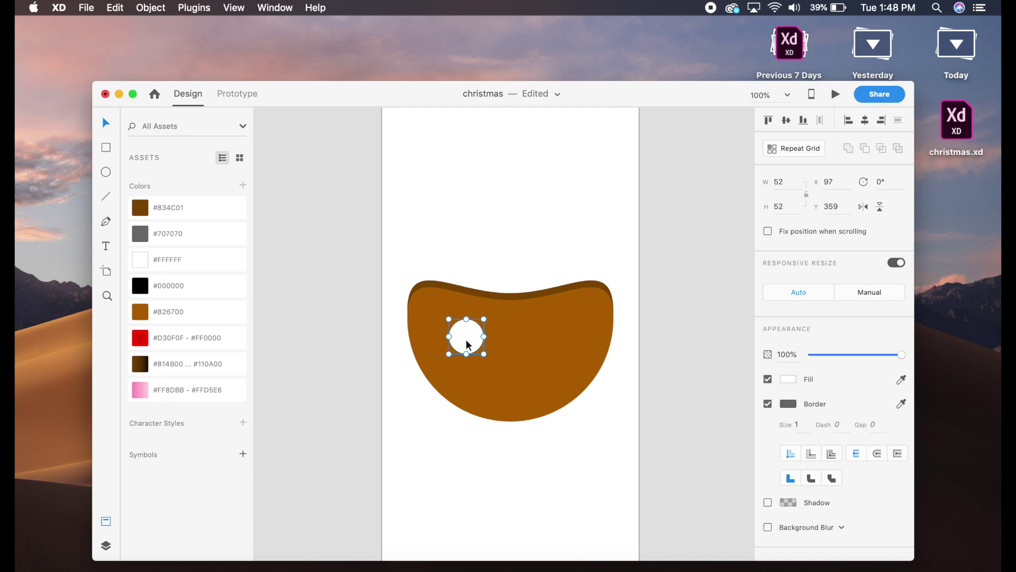
drag(468, 344, 468, 341)
click(768, 404)
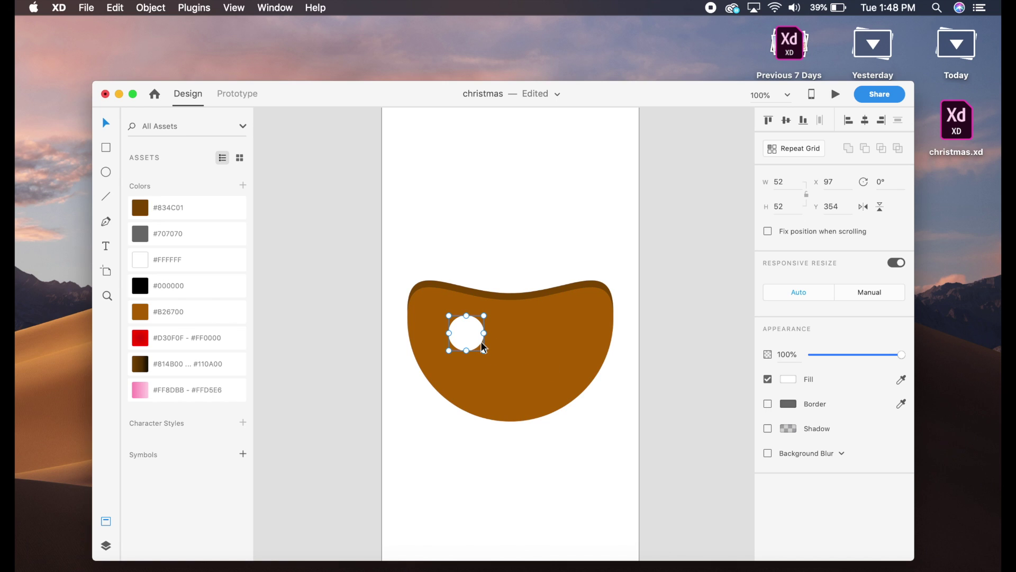
Step: Convert the eye's right anchor to a sharp point, pull it outward to about 72 px wide, and rotate the teardrop to point downward and inward
double_click(481, 337)
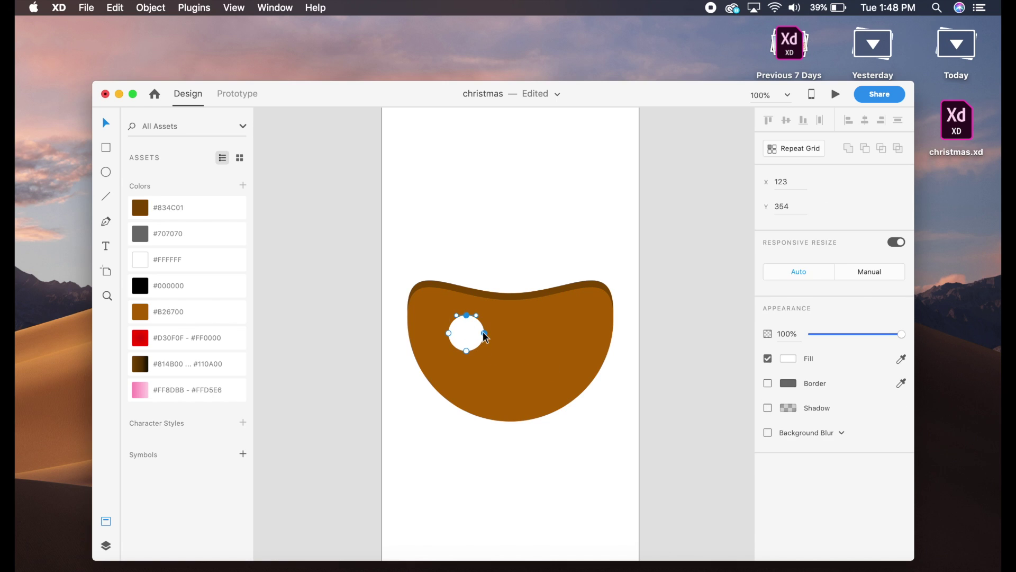
click(484, 333)
double_click(483, 333)
drag(484, 333, 497, 333)
click(472, 443)
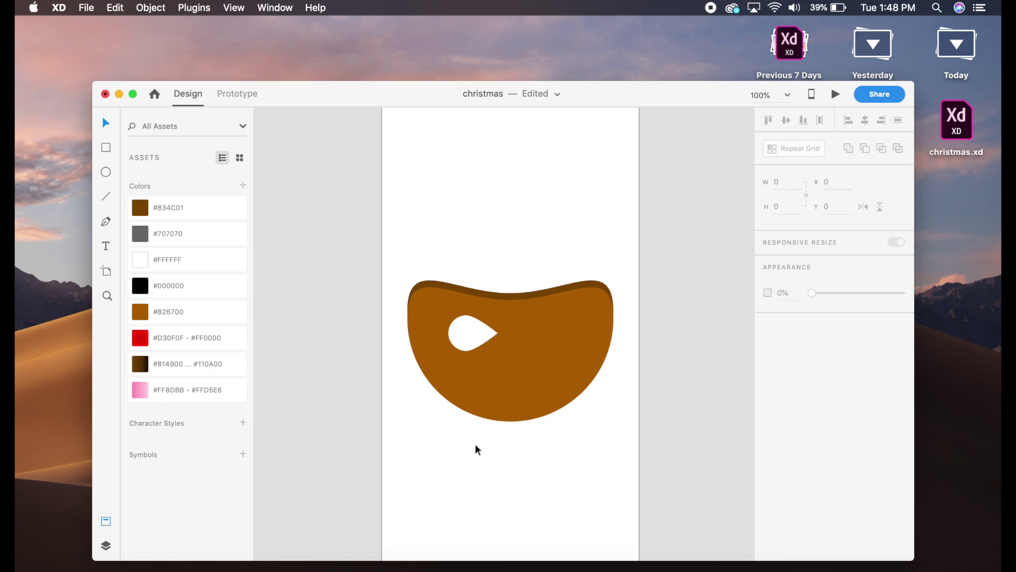
click(476, 339)
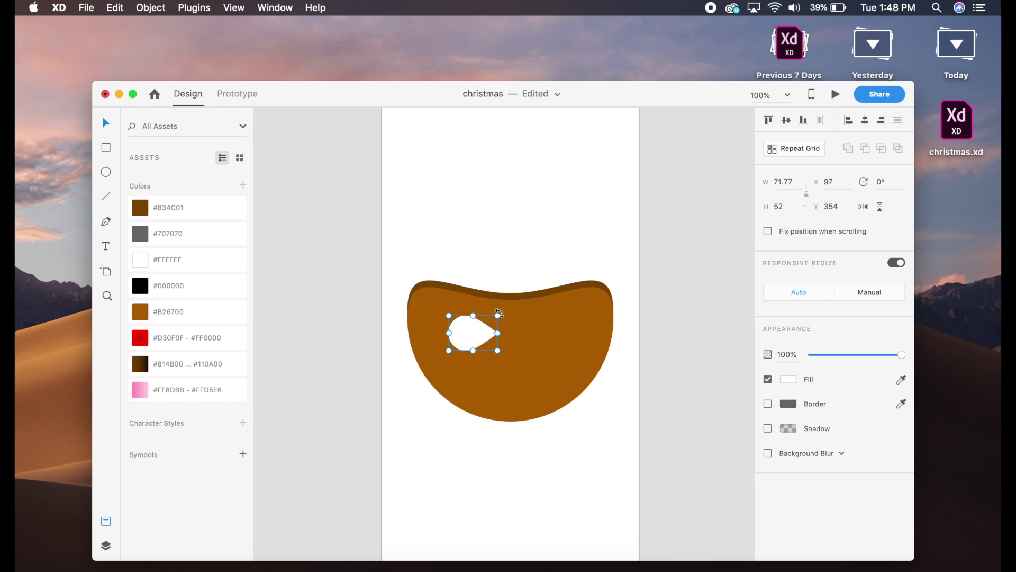
drag(498, 312, 544, 349)
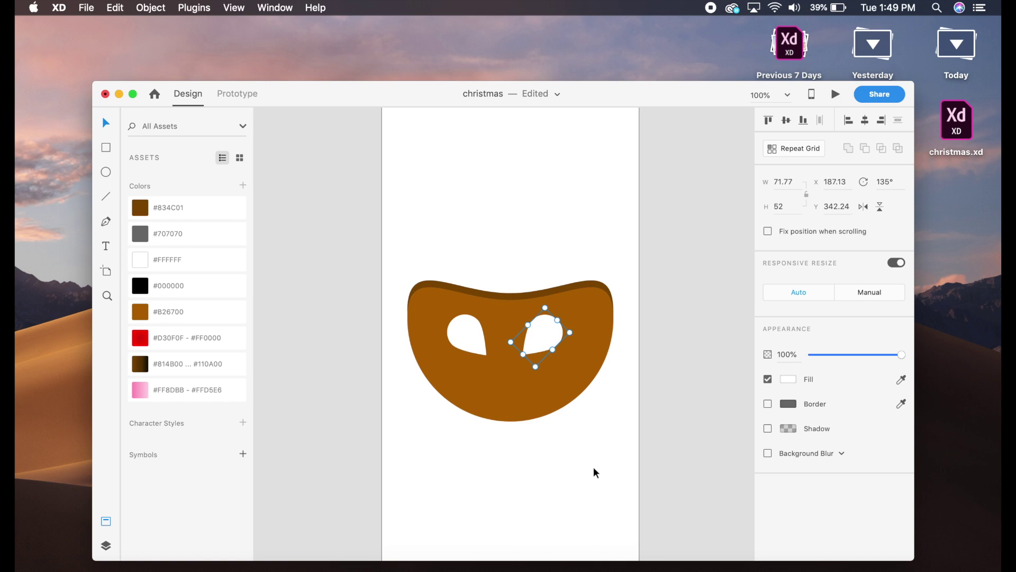
Step: Nudge both eyes 2 px to the right together and add black pupils in their lower inner corners
click(595, 472)
click(472, 325)
shift+click(532, 340)
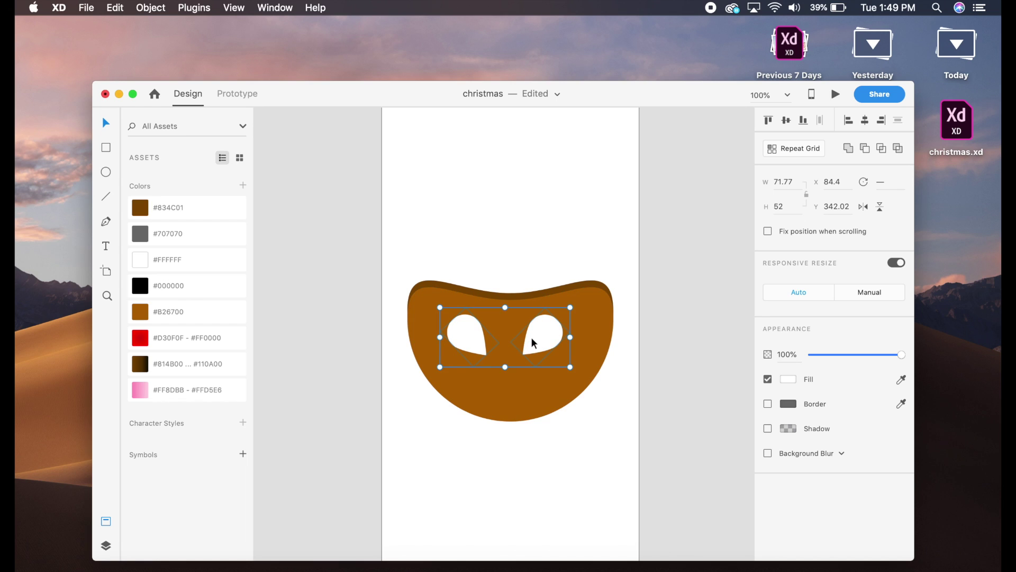
key(Right)
key(Right)
click(606, 398)
drag(477, 335, 513, 376)
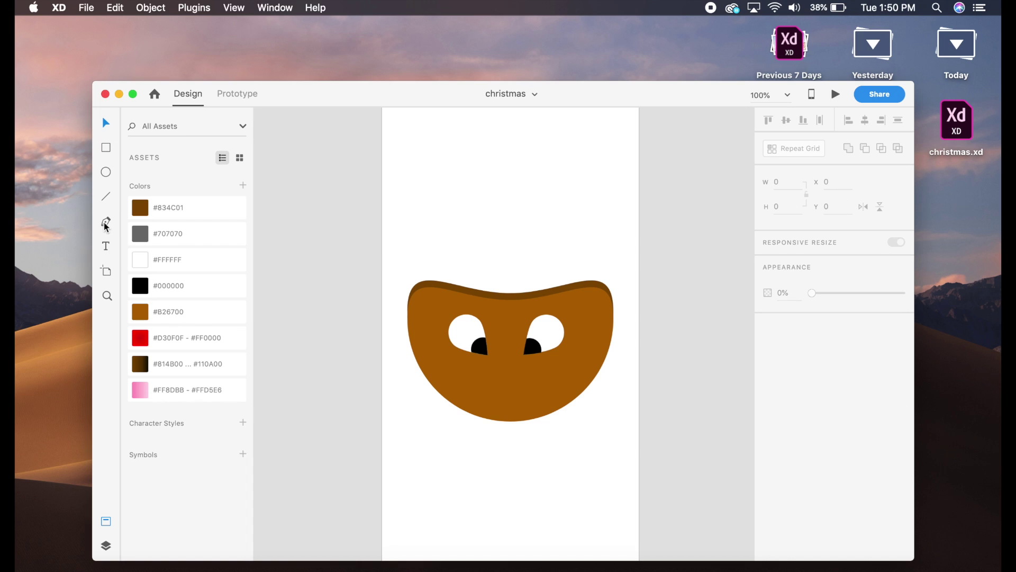
Step: Draw a nose circle about 57 px across, centred just below the eyes
click(107, 172)
drag(495, 358, 533, 396)
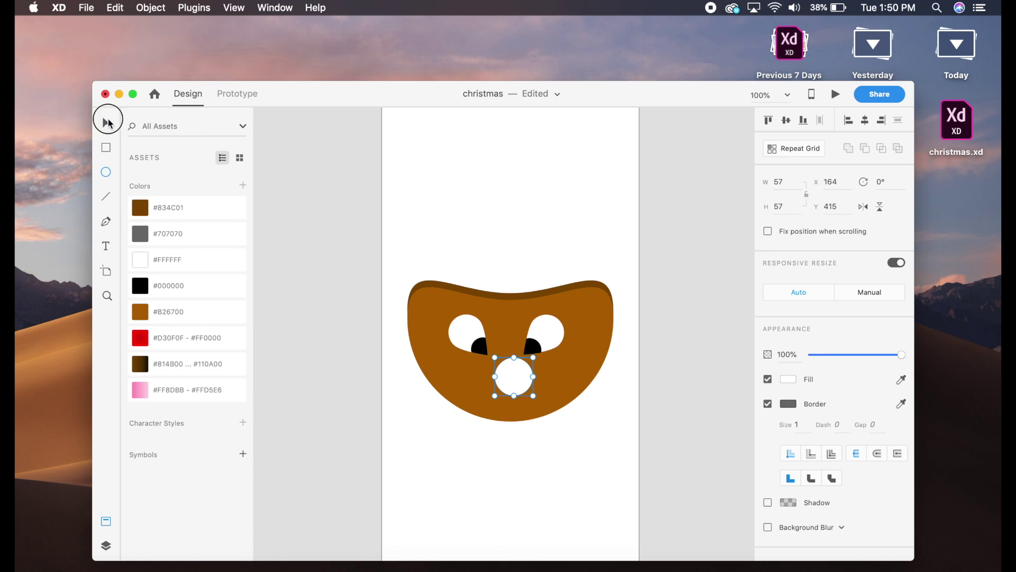
Step: Move the nose circle up between the pupils to X 153, Y 393, remove its border and apply the #D30F0F - #FF0000 gradient
click(106, 122)
click(335, 431)
drag(510, 386, 507, 369)
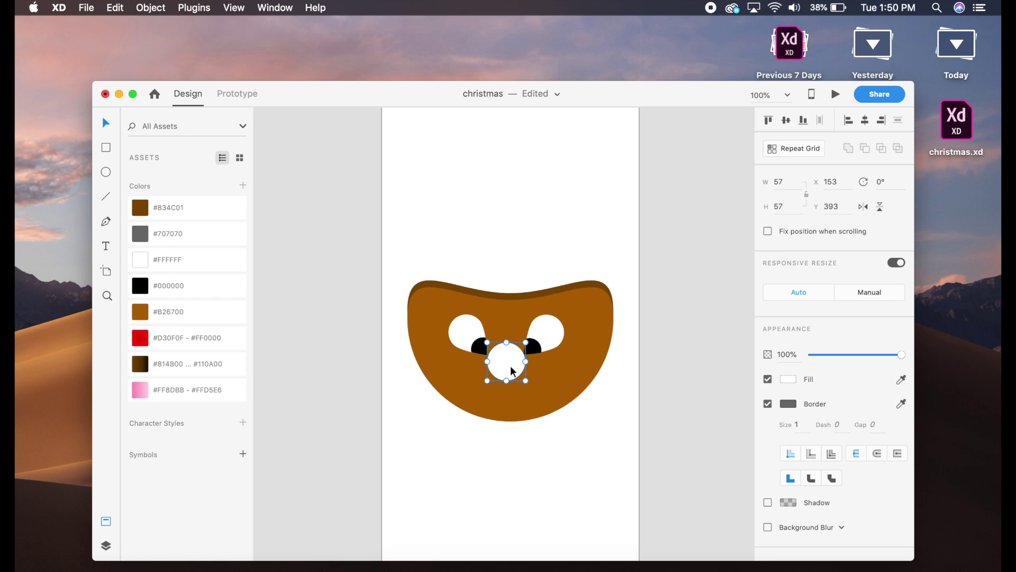
key(super+[)
click(767, 404)
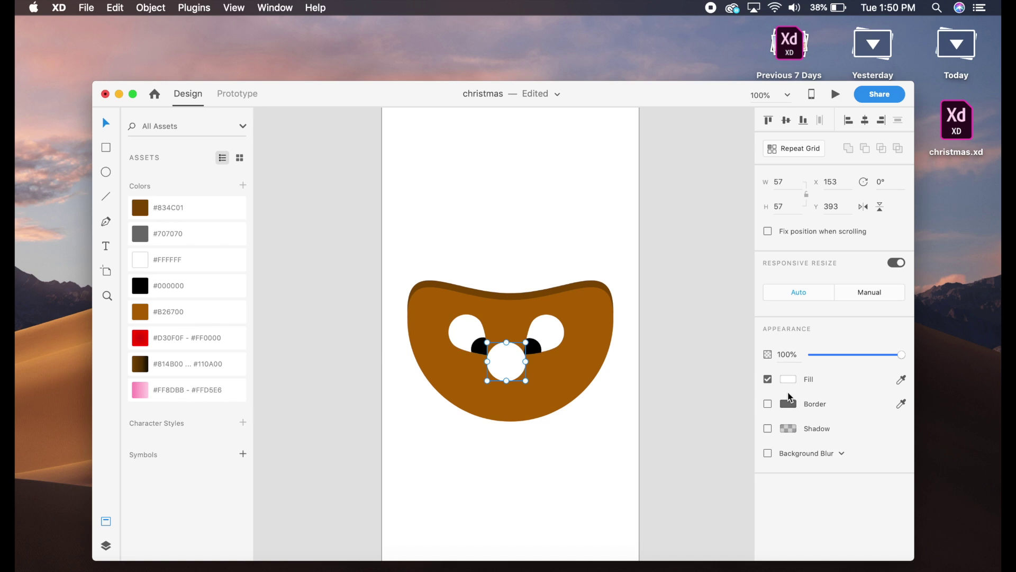
click(200, 337)
click(555, 429)
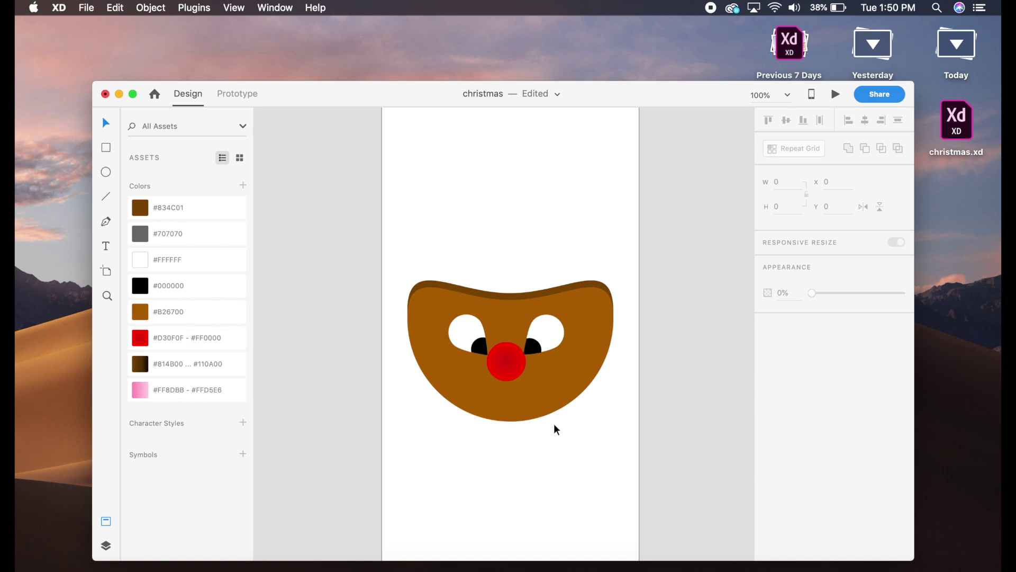
Step: Darken the inner stop of the nose's radial gradient to #BC0A0A and shift the gradient centre slightly upward
click(511, 360)
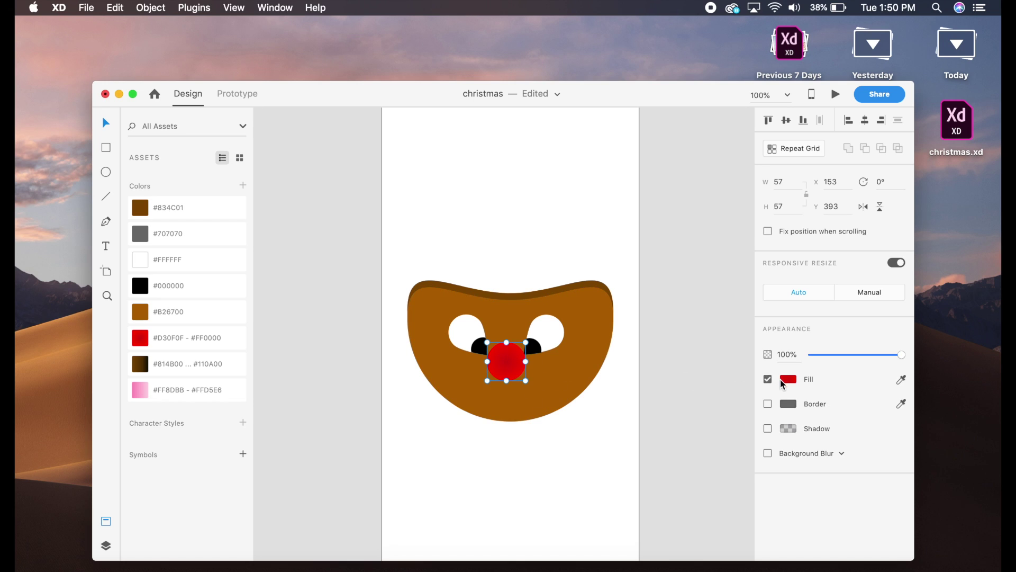
click(788, 379)
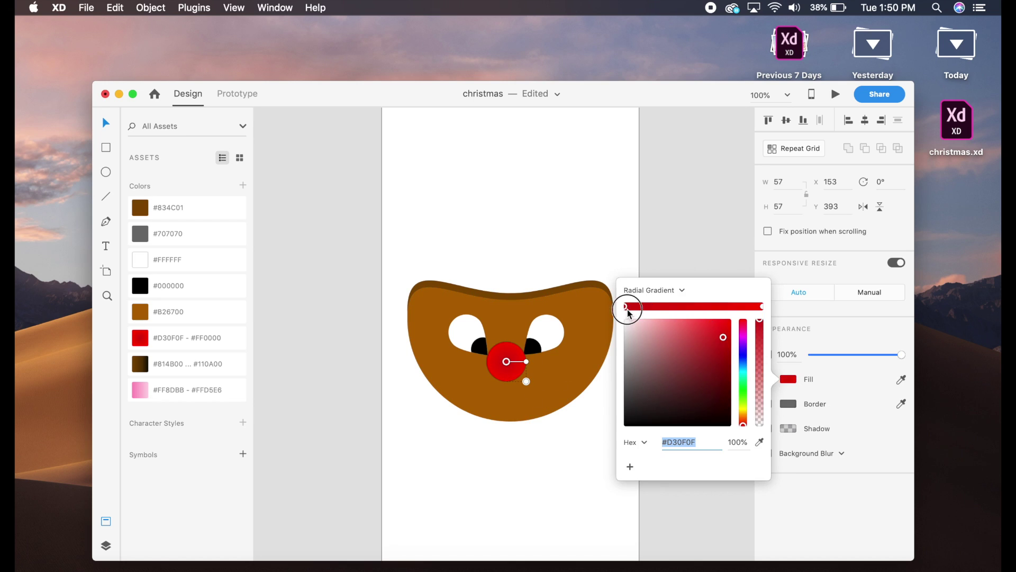
drag(725, 344, 725, 346)
click(508, 358)
click(509, 359)
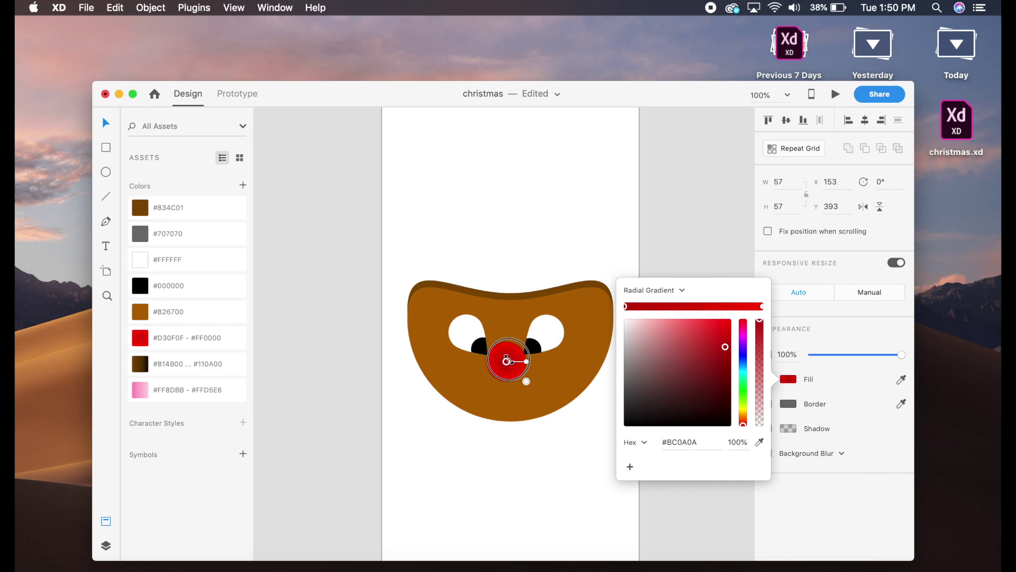
drag(507, 361, 506, 357)
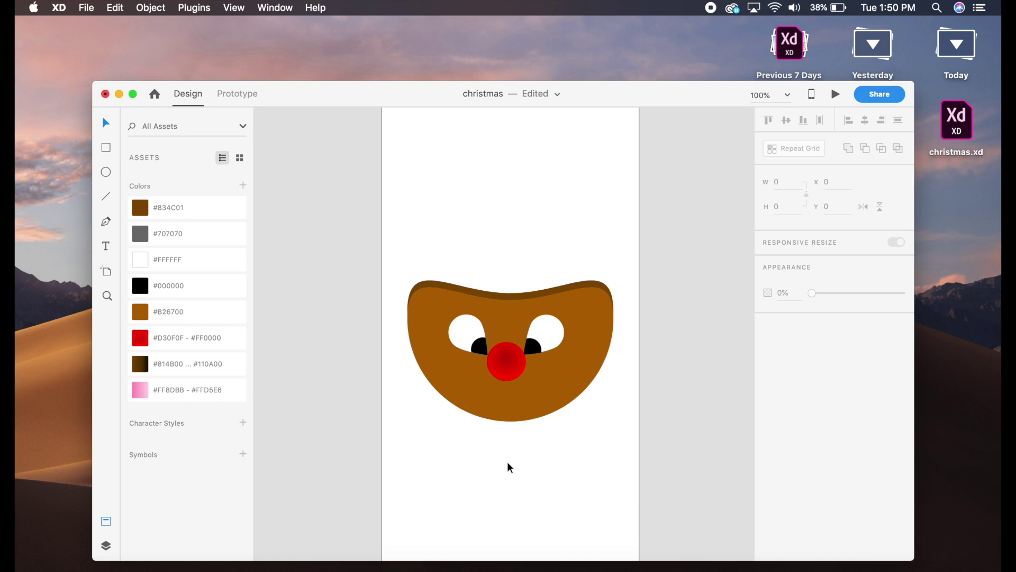
Step: Lighten the inner colour stop of the nose's radial gradient slightly and check the nose up close
click(508, 363)
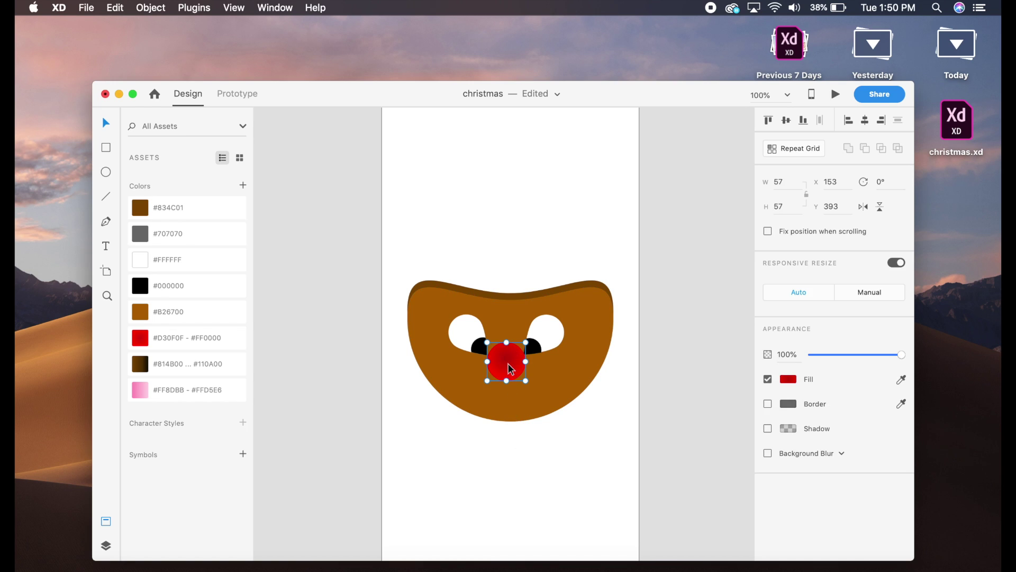
click(788, 379)
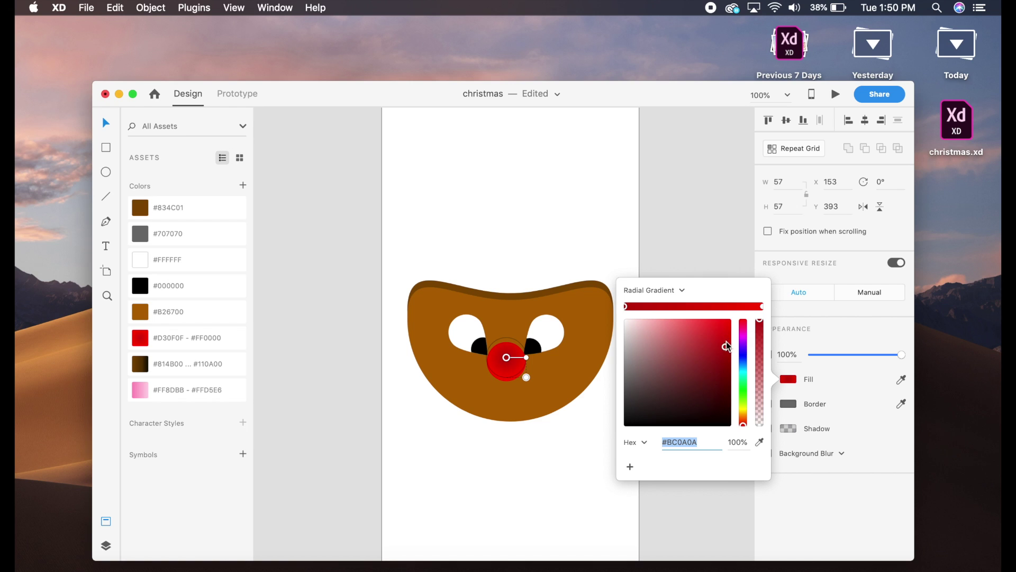
drag(726, 342, 724, 339)
click(684, 241)
key(super+plus)
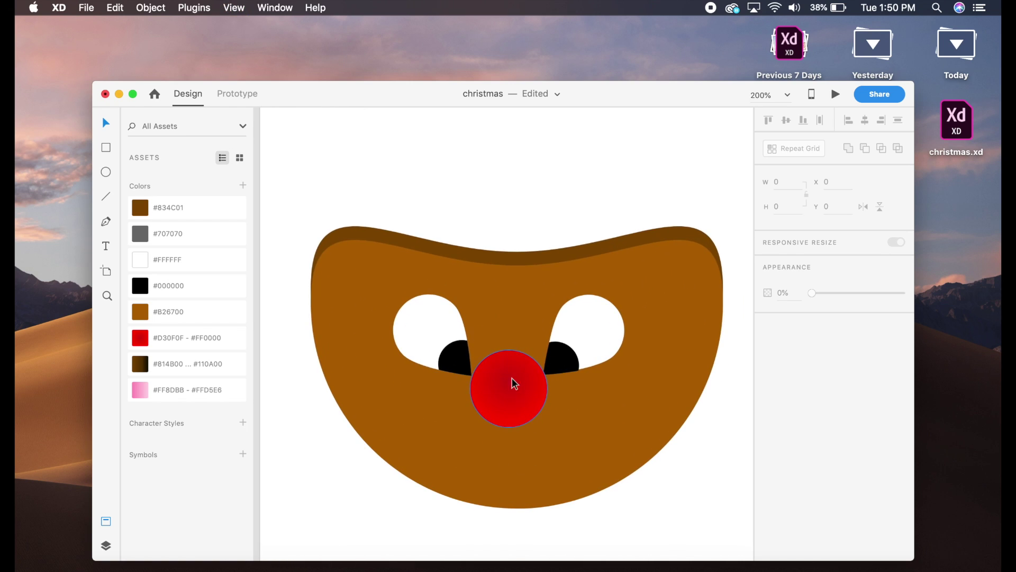
key(super+minus)
Step: Add a shadow to the nose in red #FF2222 at 42% opacity
click(510, 365)
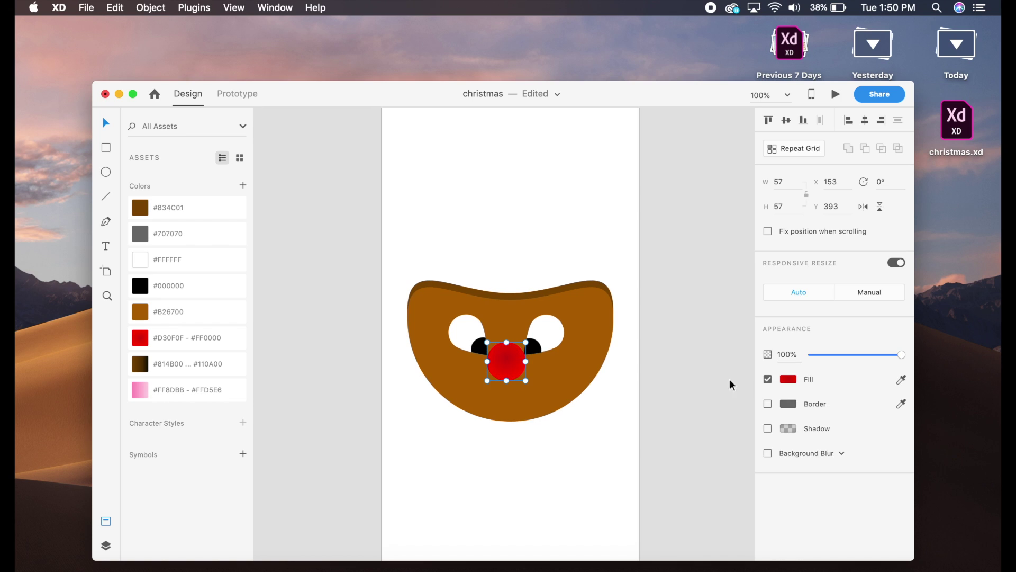
click(768, 429)
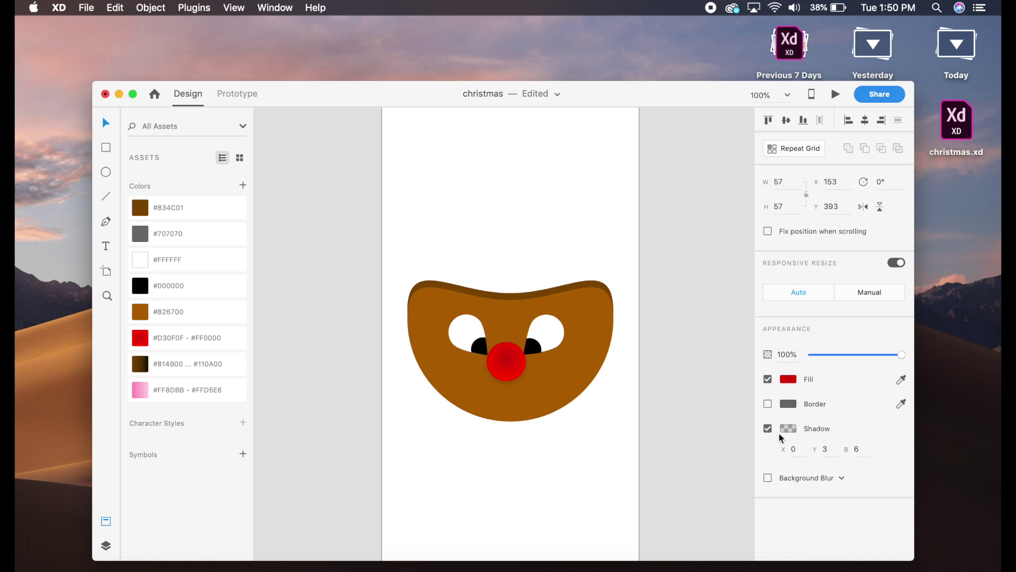
click(787, 432)
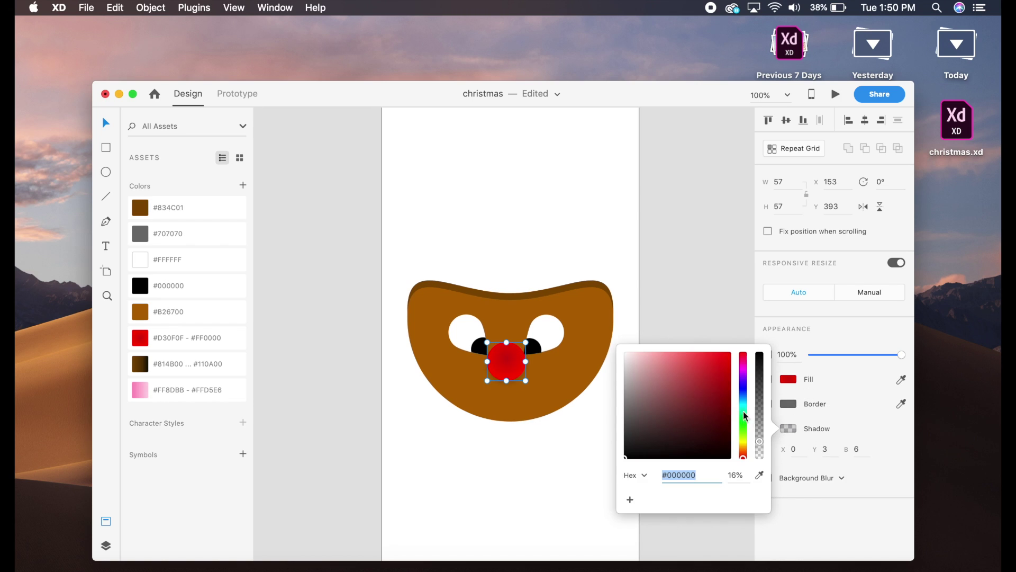
drag(736, 405, 719, 349)
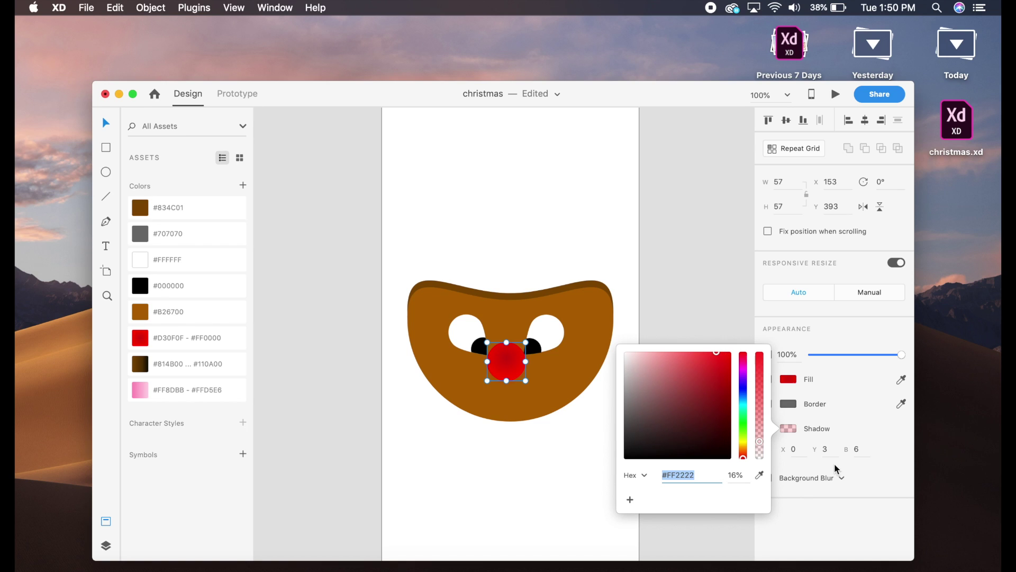
click(762, 429)
drag(763, 431, 763, 417)
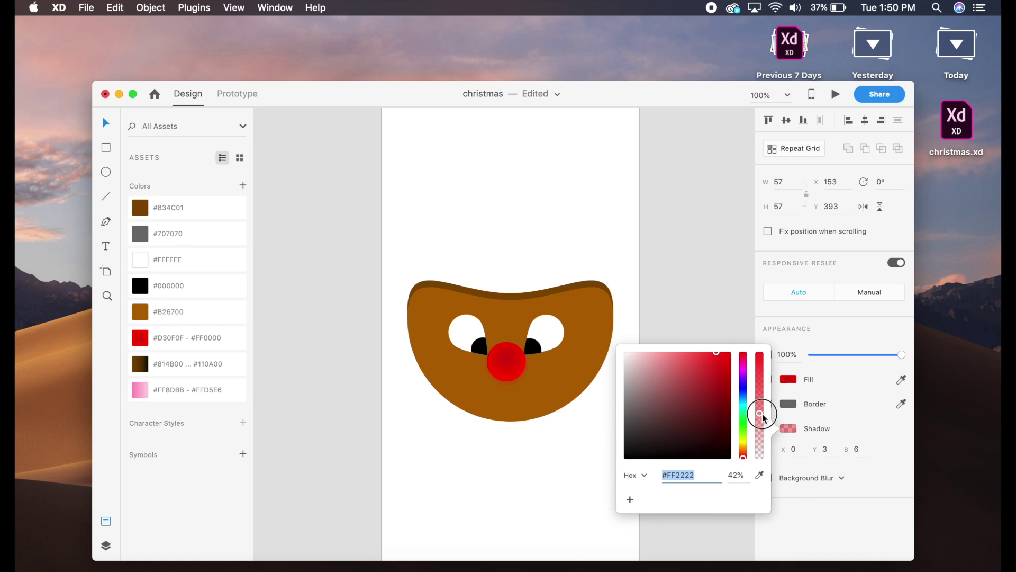
Step: Set the nose shadow's Y offset to 12, adjust its blur, and save the document
click(839, 451)
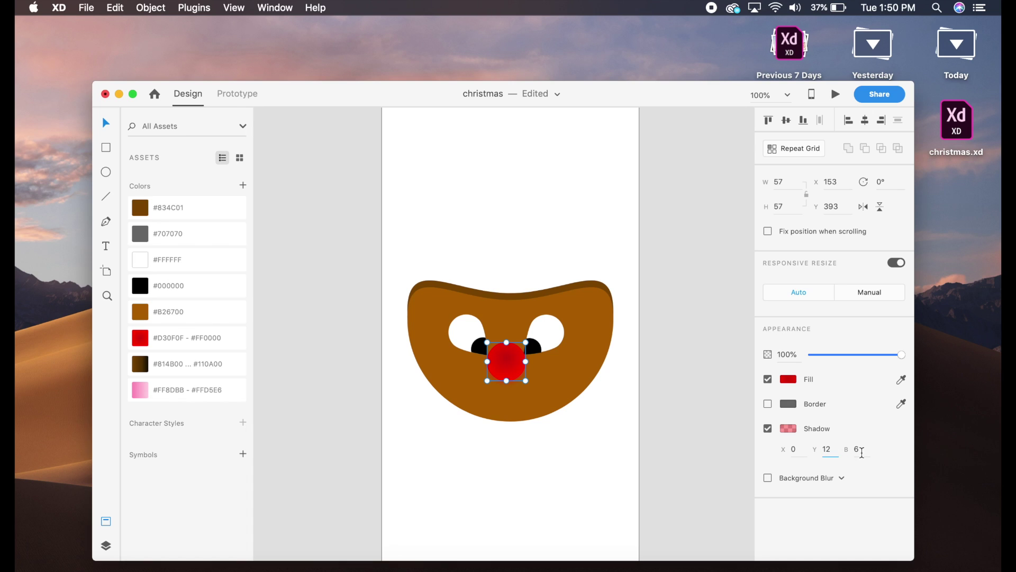
click(861, 449)
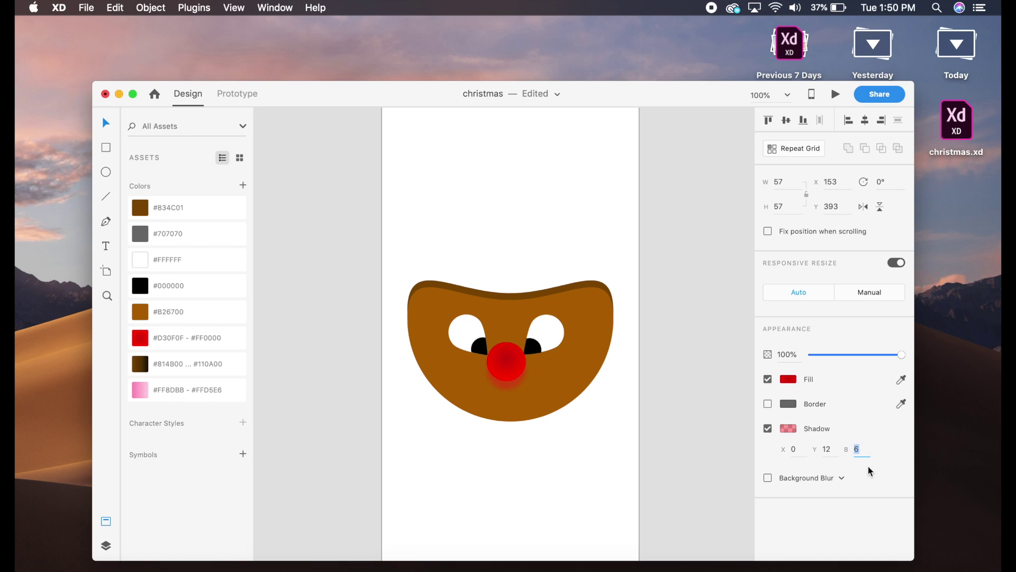
click(670, 495)
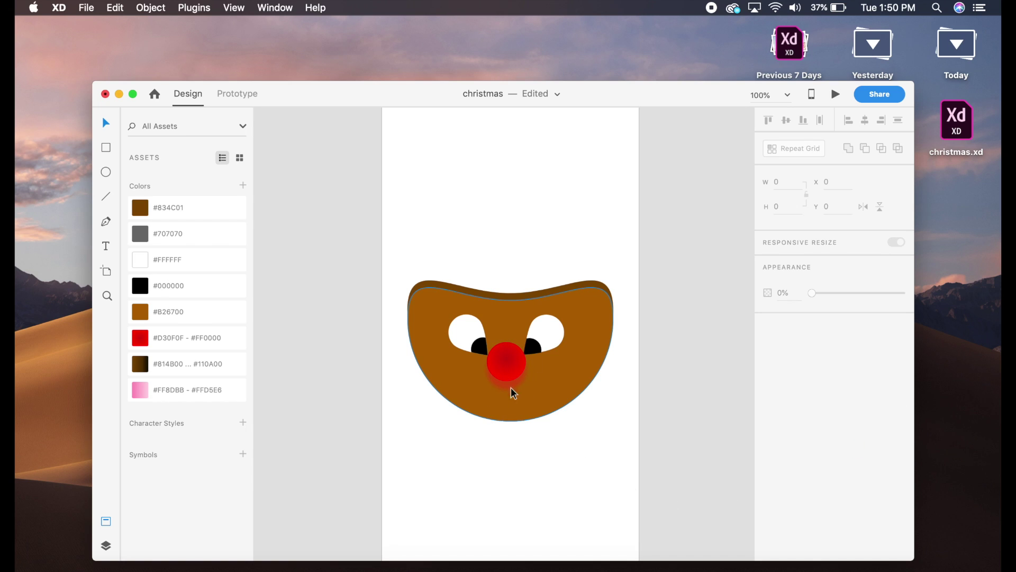
key(super+s)
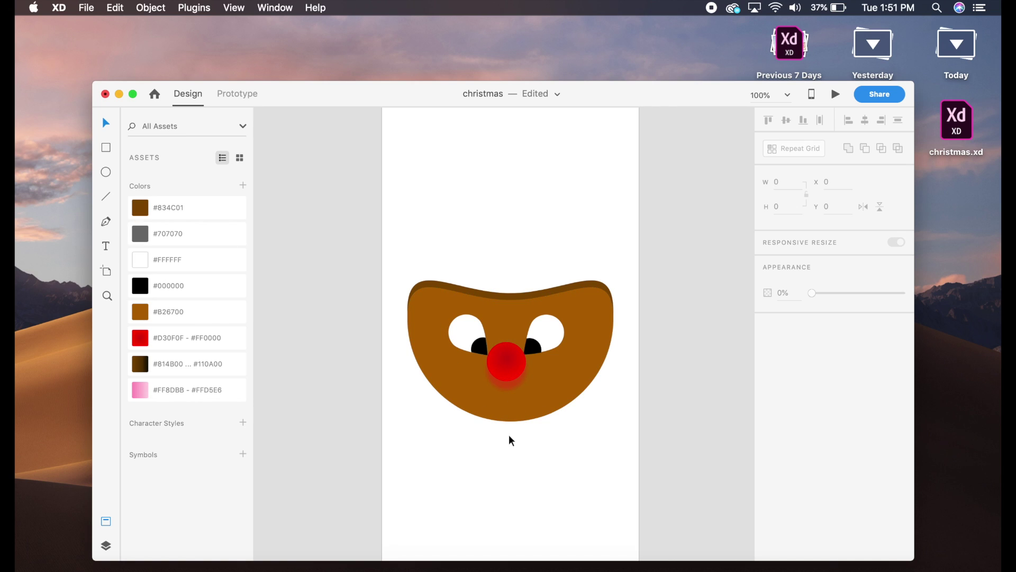
key(super+s)
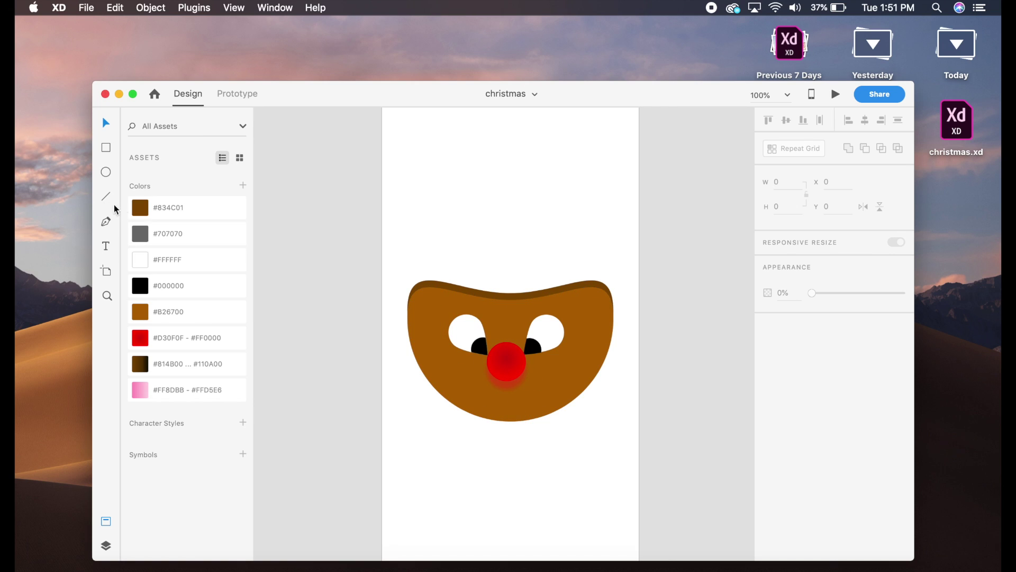
Step: Draw a borderless 43 by 107 px antler rectangle above the left eye at X 93, Y 227 with a corner radius of 50
click(106, 148)
drag(446, 228, 475, 301)
click(818, 379)
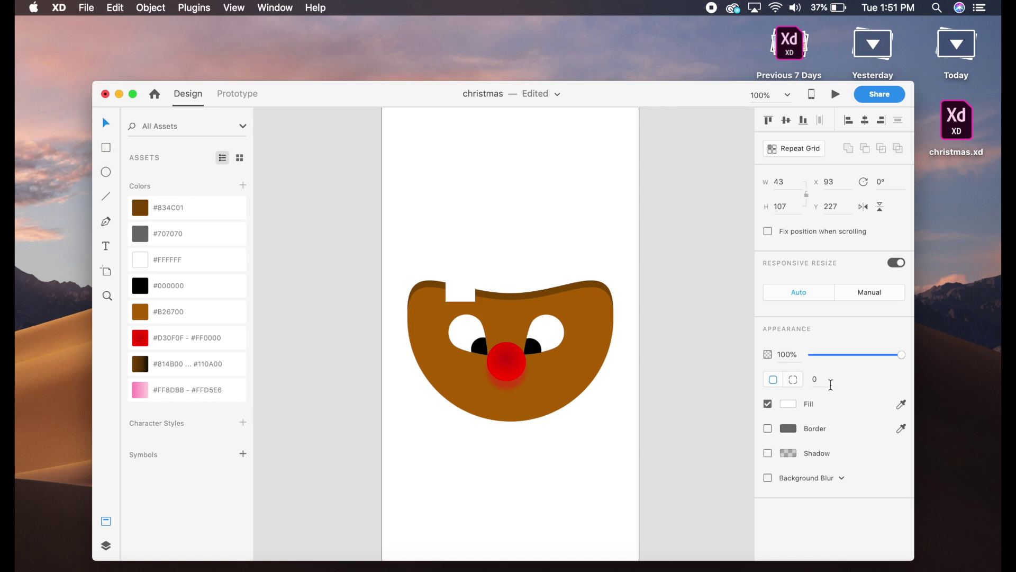
text(50)
key(Return)
Step: Try the flat brown #834C01 on the antler and replace it with the saved #814B00 to #110A00 gradient
click(188, 208)
click(290, 227)
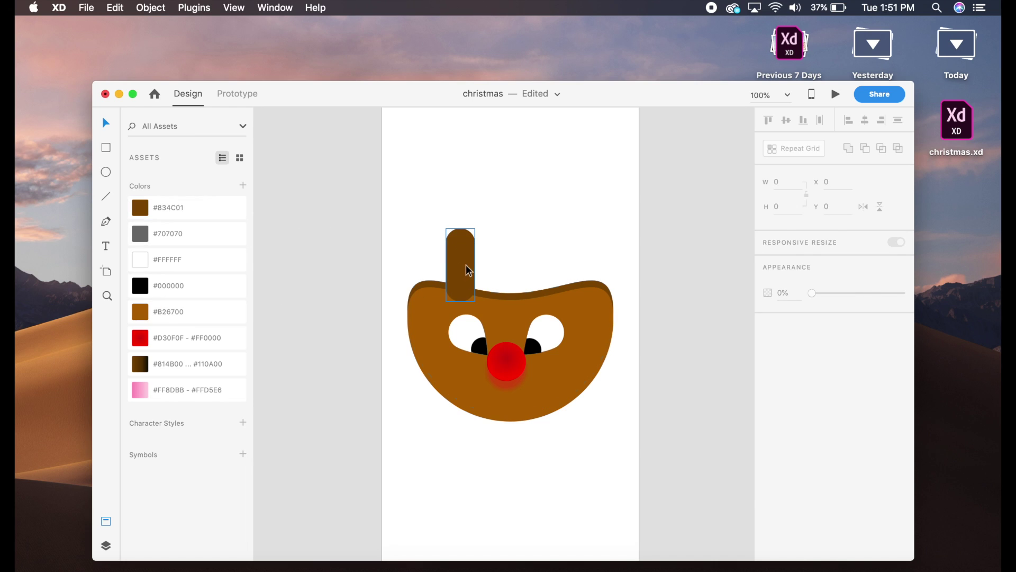
click(466, 265)
click(187, 364)
click(318, 312)
Step: Place the antler behind the head's left half and a copy behind the right half, both tilted slightly outward
drag(456, 265, 549, 282)
drag(563, 242, 567, 243)
click(464, 256)
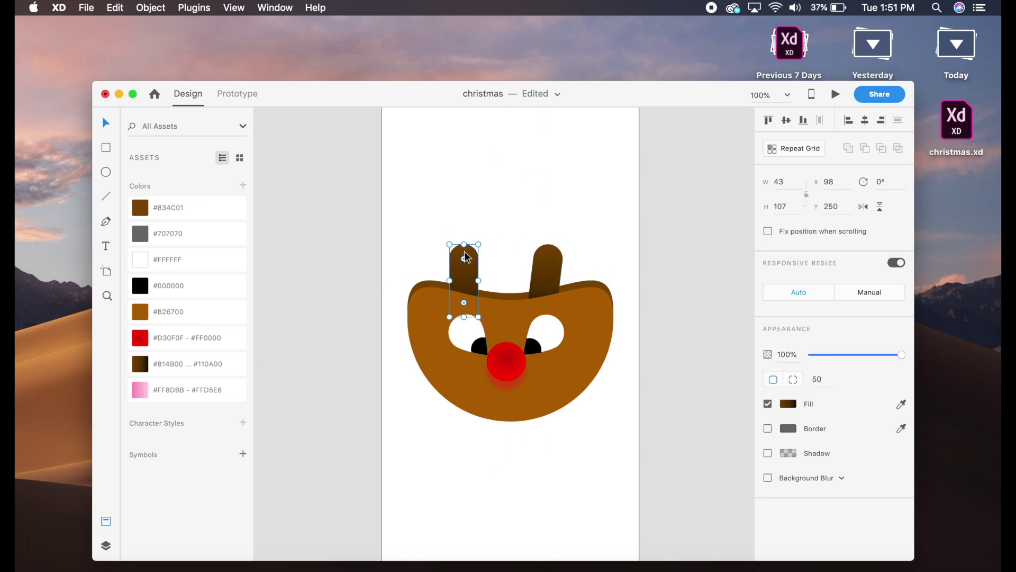
drag(446, 241, 443, 243)
click(491, 214)
Step: Draw a circle about 102 px across for the ear and move it above the left antler
click(106, 172)
drag(386, 217, 456, 287)
click(105, 122)
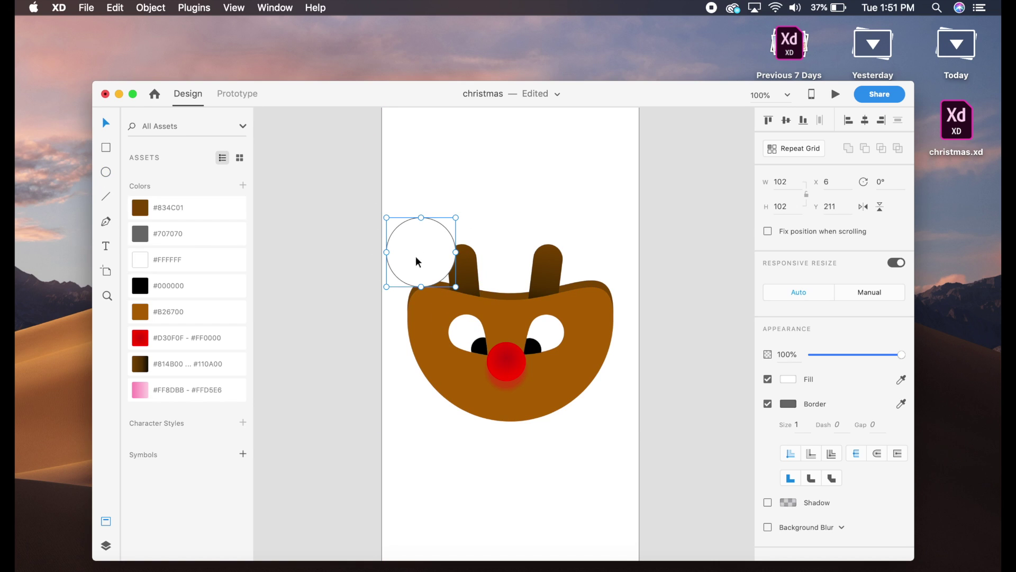
drag(414, 256, 441, 206)
Step: Convert the circle's top anchor to a sharp point and reshape it into an ear 75.5 px wide and about 109 px tall
double_click(441, 206)
click(447, 168)
click(483, 203)
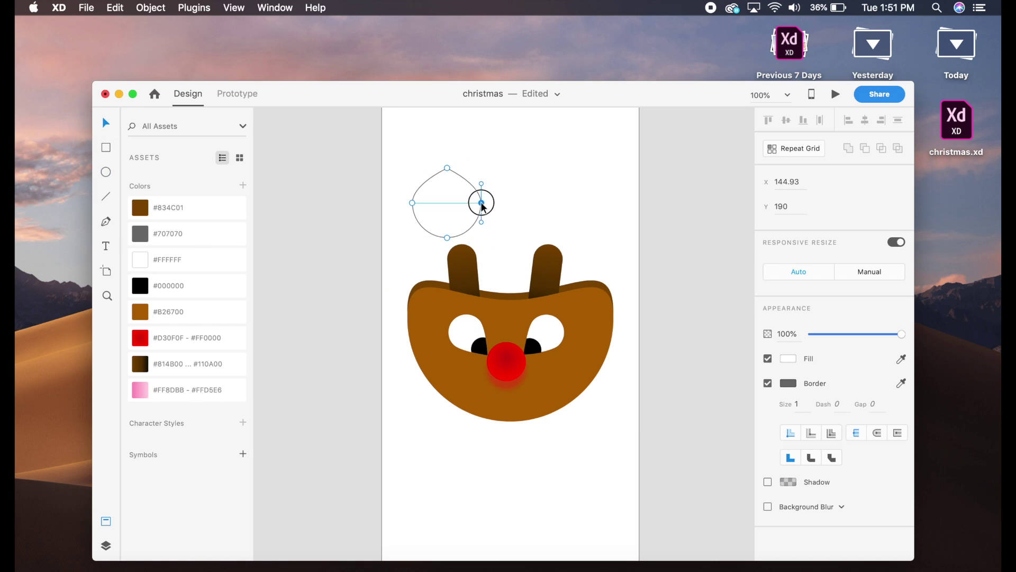
click(535, 194)
click(465, 205)
drag(481, 202, 464, 203)
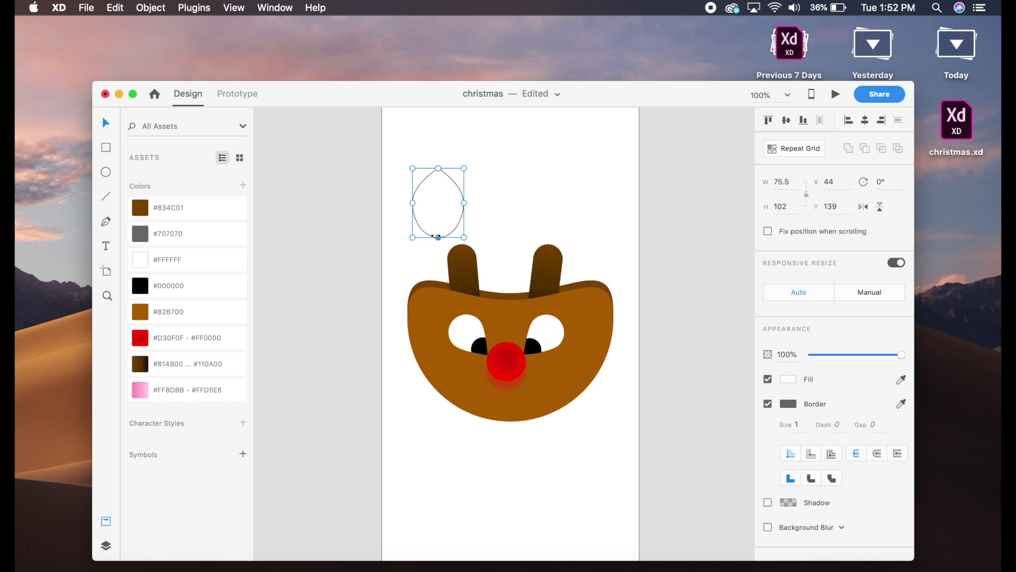
drag(438, 237, 438, 243)
Step: Give the ear the #814B00 to #110A00 gradient without a border and place it, rotated -24°, behind the left antler and head
drag(443, 228, 481, 280)
click(205, 363)
click(767, 403)
key(super+bracketleft)
Step: Duplicate the left ear as an inner ear about 51 by 74 px at -24° and layer it inside the outer ear behind the antler
drag(437, 254, 498, 210)
drag(473, 209, 442, 270)
key(super+bracketleft)
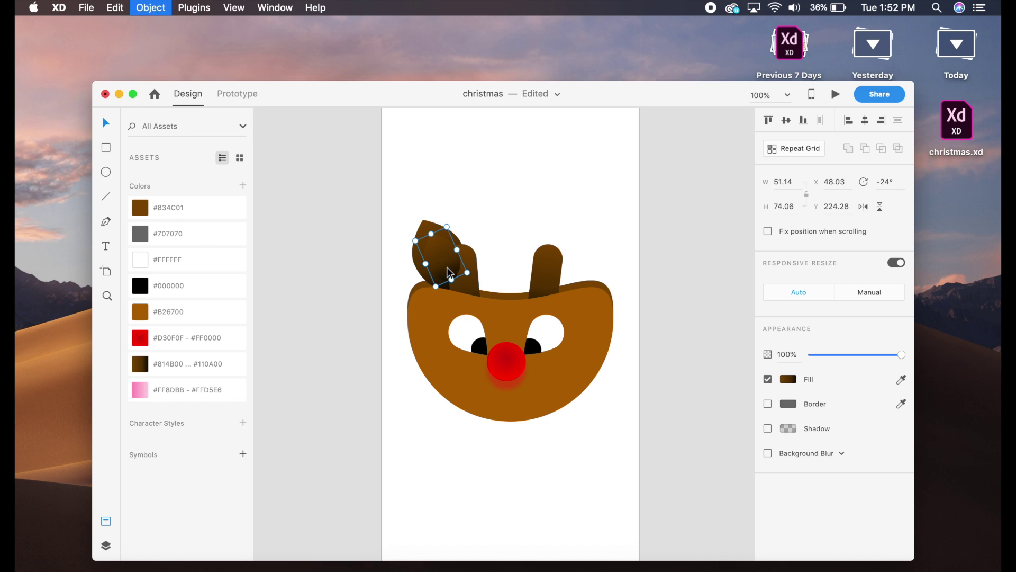
Step: Fill the inner ear with the #FF8DBB - #FFD5E6 gradient and reposition its gradient handles so the deeper pink lies toward the base
click(185, 389)
click(309, 367)
click(438, 257)
click(788, 378)
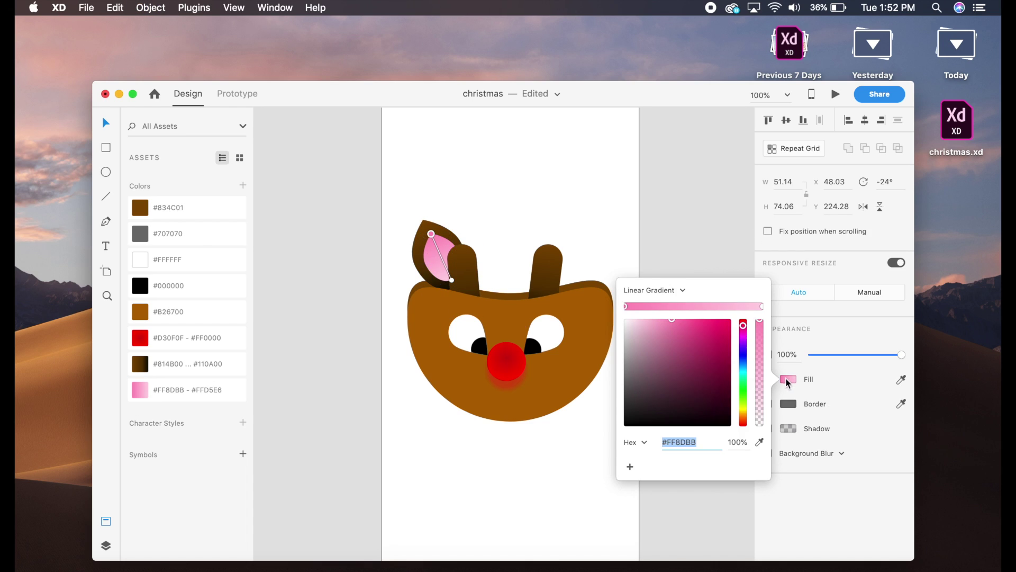
drag(430, 233, 446, 273)
drag(451, 280, 564, 252)
key(Escape)
Step: Copy both left ear shapes to the head's right side, mirrored and rotated to about 21° behind the right antler
click(448, 239)
shift+click(440, 257)
drag(602, 201, 586, 260)
click(598, 175)
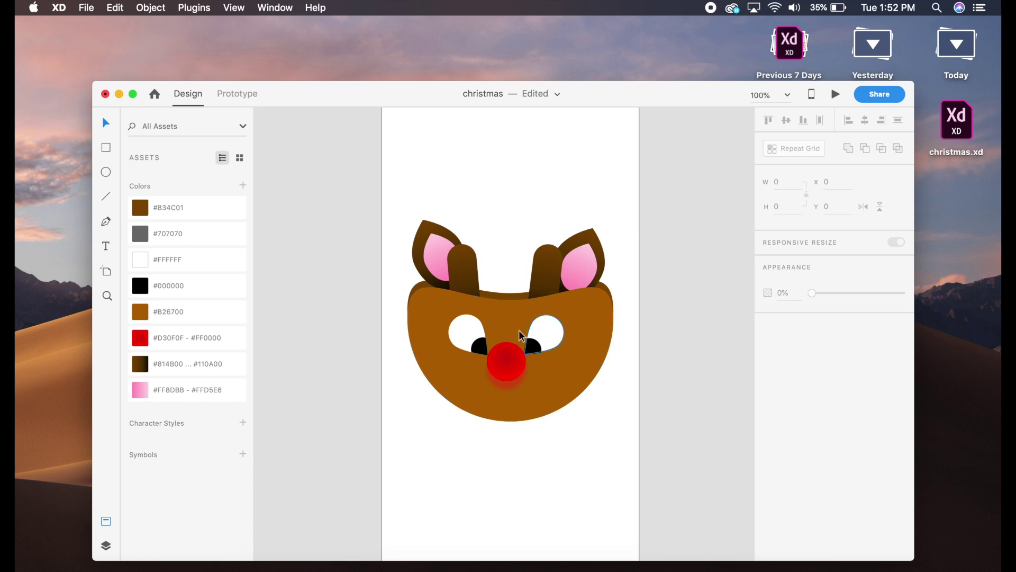
Step: Duplicate the reindeer artboard iPhone X/XS – 16 twice to get three side-by-side copies
key(super+minus)
click(417, 147)
key(super+d)
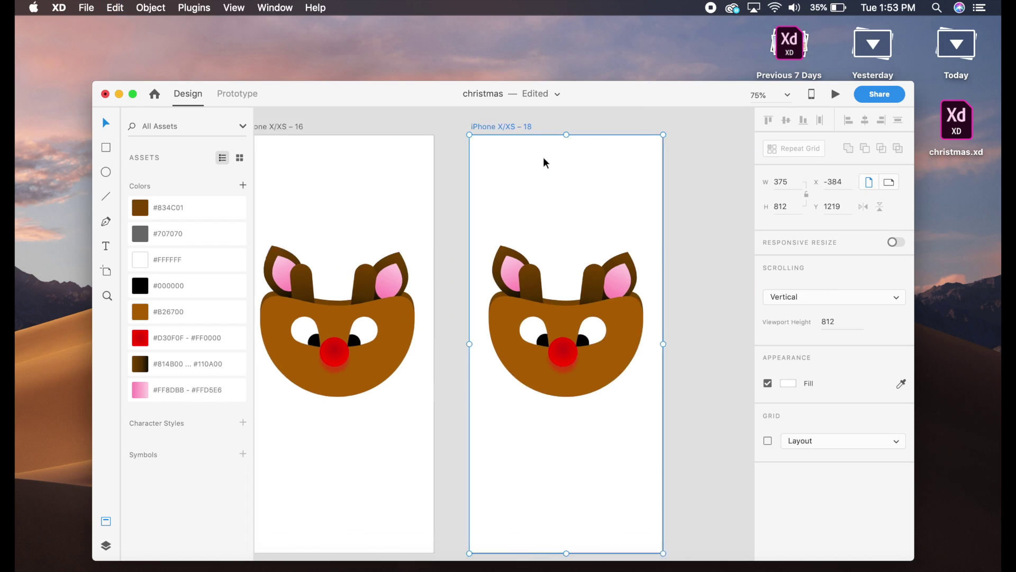
key(super+d)
drag(451, 424, 487, 418)
Step: On the middle artboard, group each ear's outer and inner shapes and select the left ear group
key(super+plus)
scroll(491, 419, right, 2)
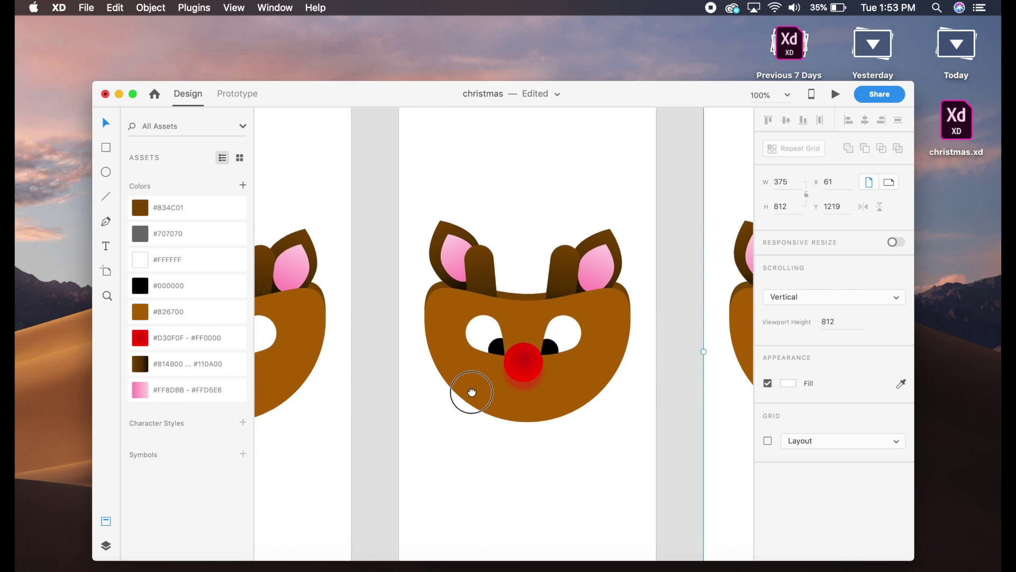
click(442, 263)
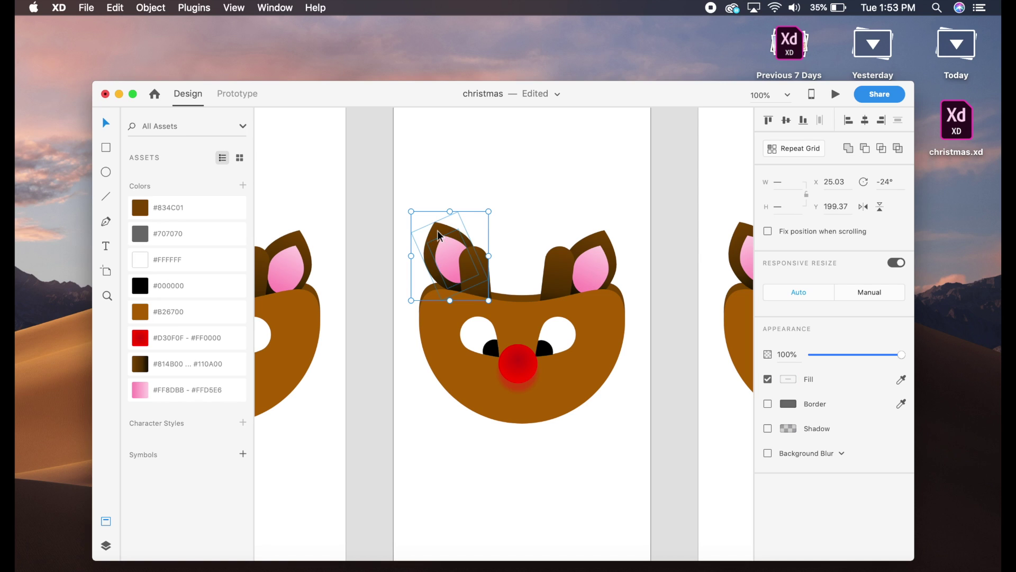
click(601, 261)
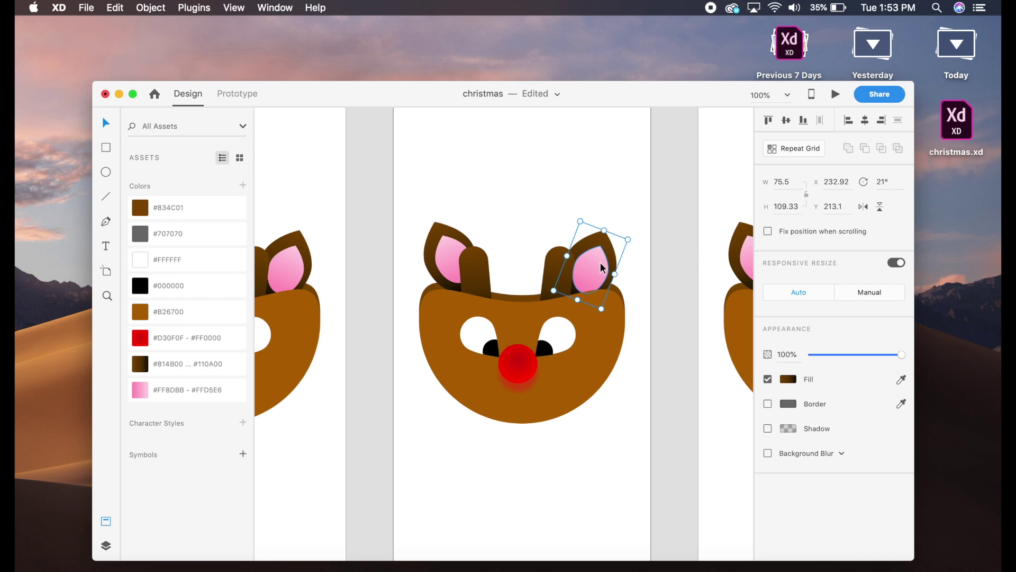
shift+click(454, 256)
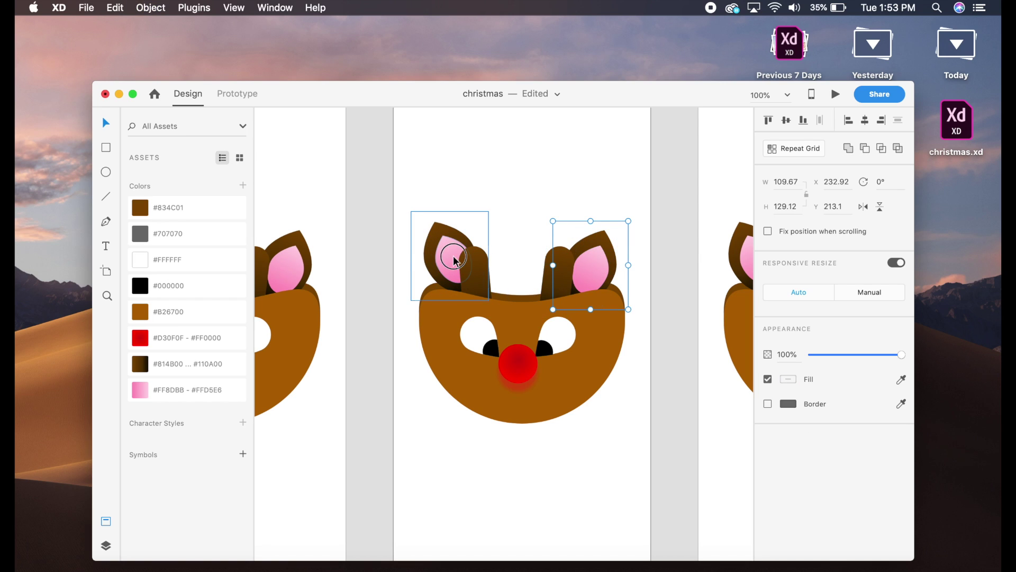
click(497, 240)
click(459, 251)
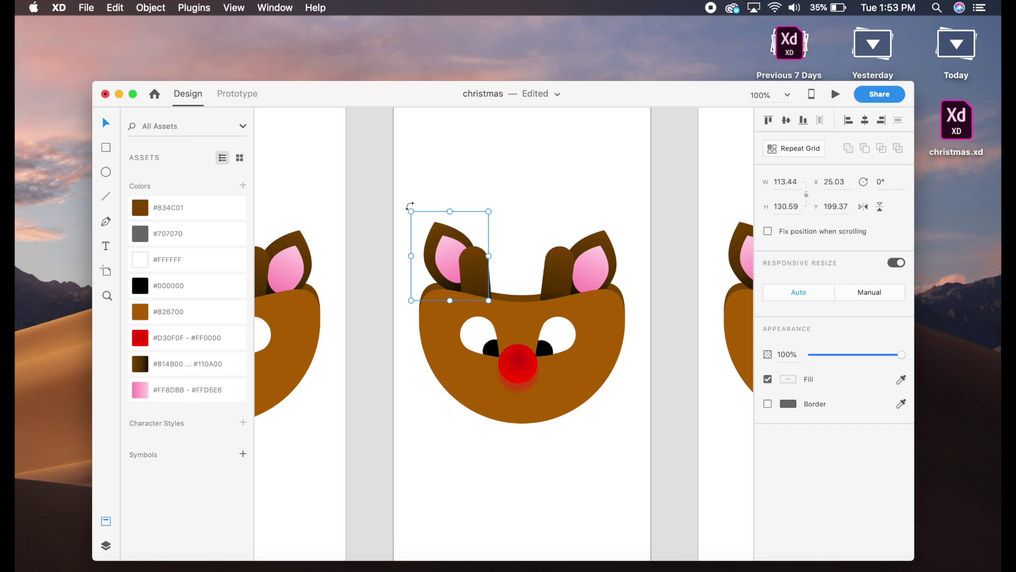
Step: On iPhone X/XS – 18, rotate the left and right ear groups slightly outward, away from the antlers
drag(410, 205, 402, 222)
click(600, 270)
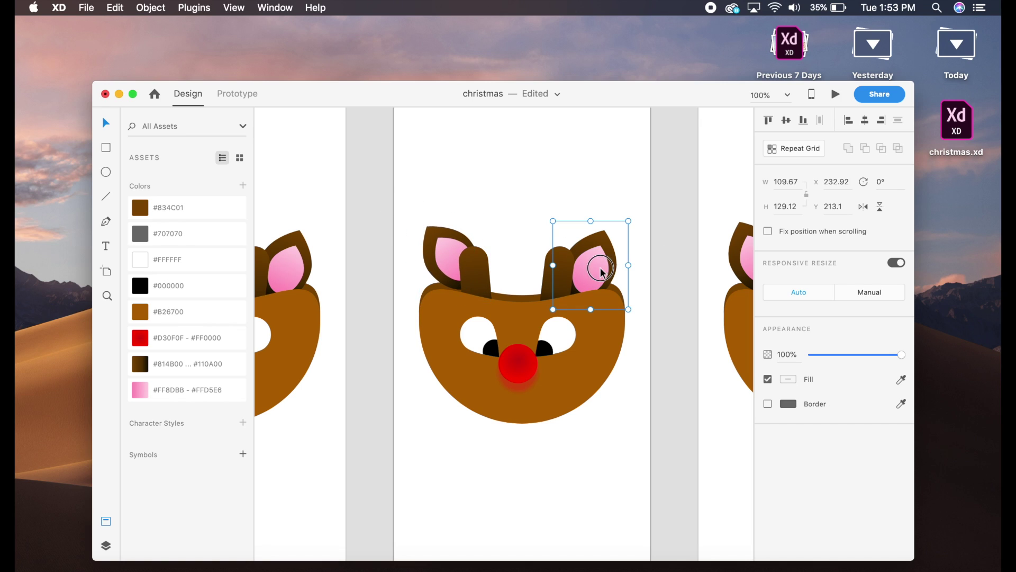
drag(628, 219, 652, 240)
click(646, 208)
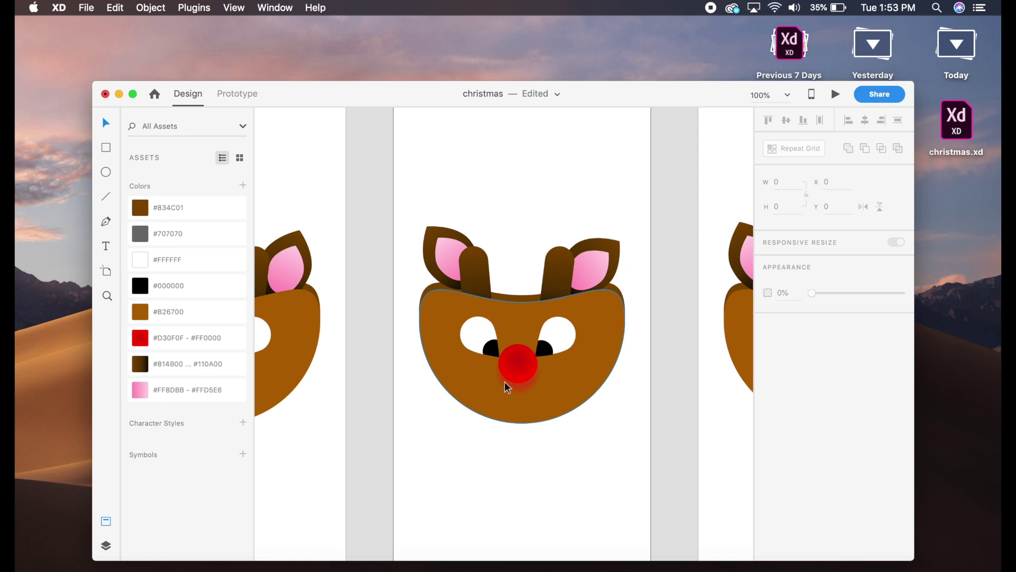
Step: Move the red nose slightly to the left and shift the right eye's pupil slightly left within its eye
click(520, 377)
drag(520, 377, 507, 375)
click(552, 350)
double_click(548, 352)
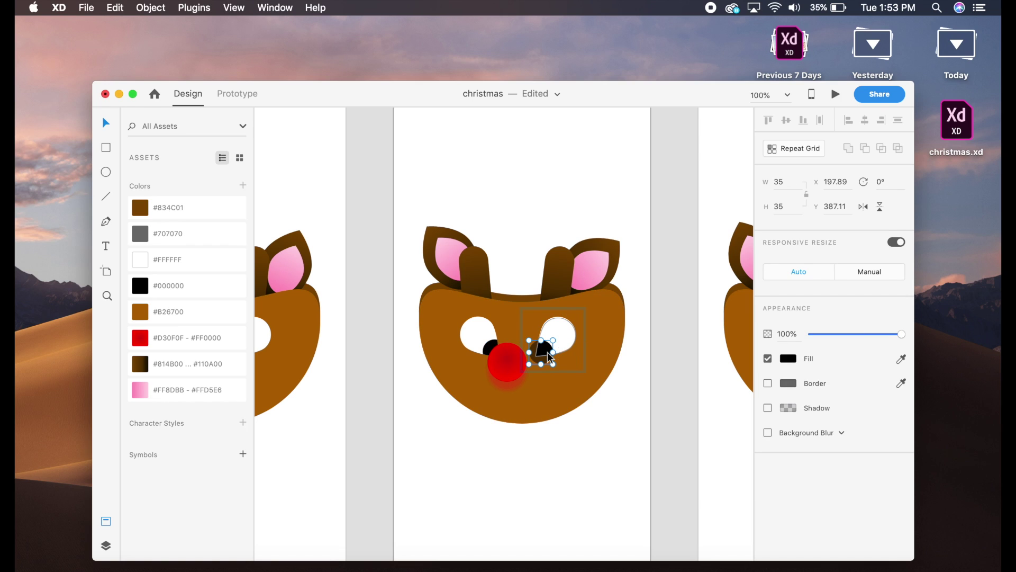
double_click(547, 352)
click(556, 364)
double_click(544, 351)
drag(545, 352, 543, 353)
Step: Shift the left eye's pupil slightly to the left inside its masked eye and save the document
click(487, 345)
double_click(488, 343)
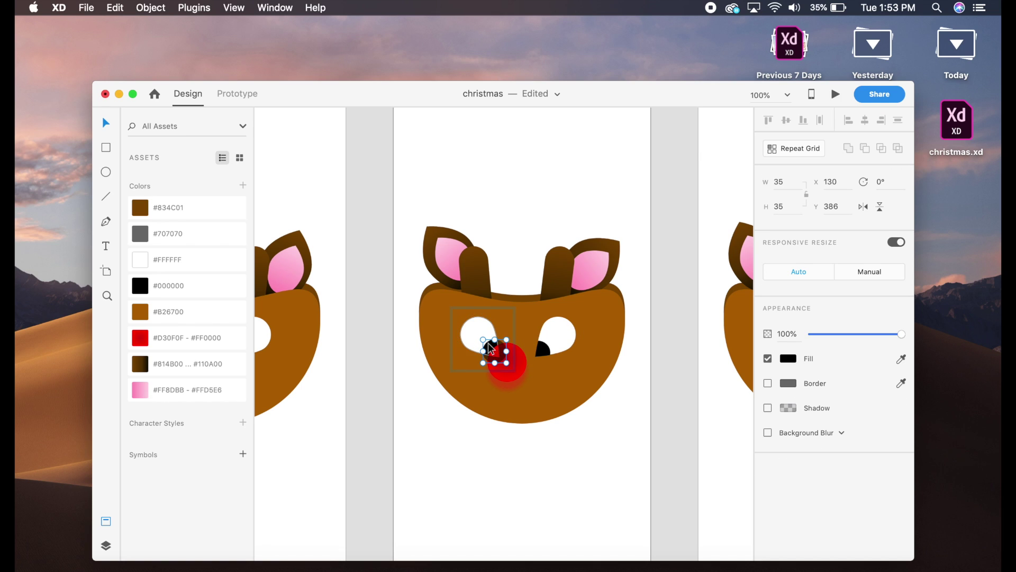
drag(490, 342, 486, 343)
click(569, 132)
key(super+s)
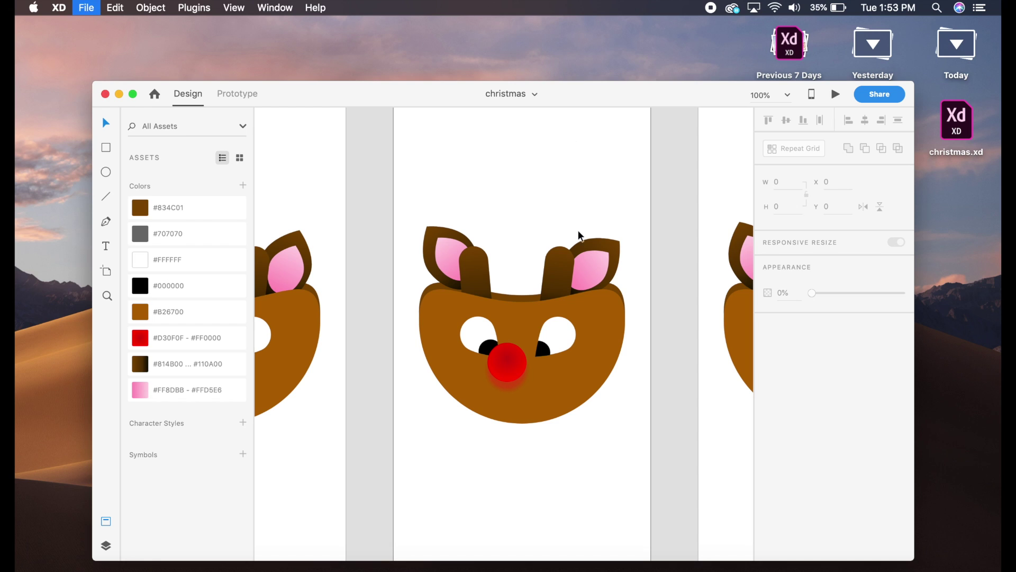
Step: On iPhone X/XS – 19, group the outer and inner shapes of each ear into one group per ear
key(super+minus)
drag(613, 268, 441, 266)
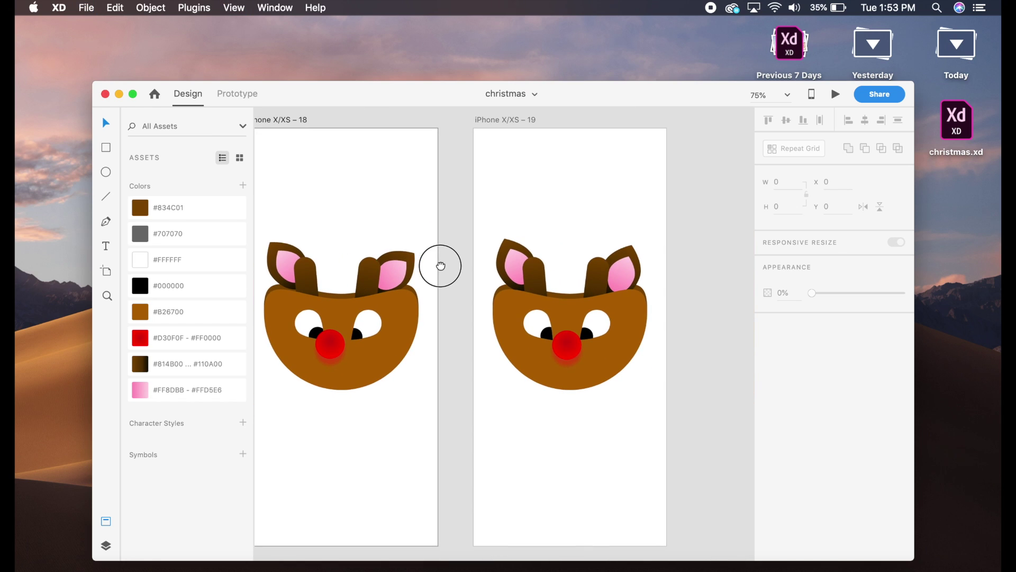
click(503, 267)
drag(524, 228, 537, 238)
key(super+z)
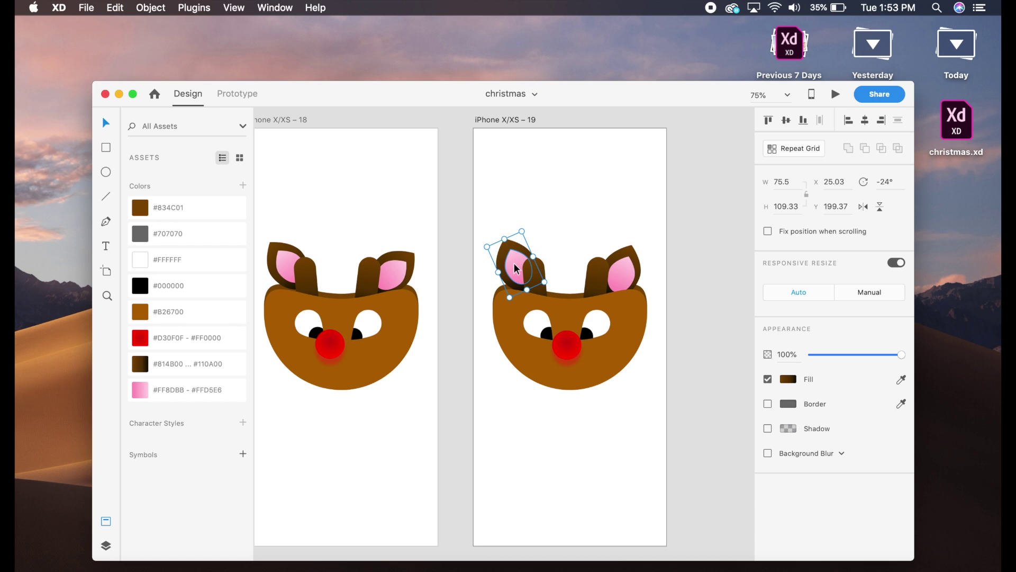
click(628, 281)
shift+click(626, 250)
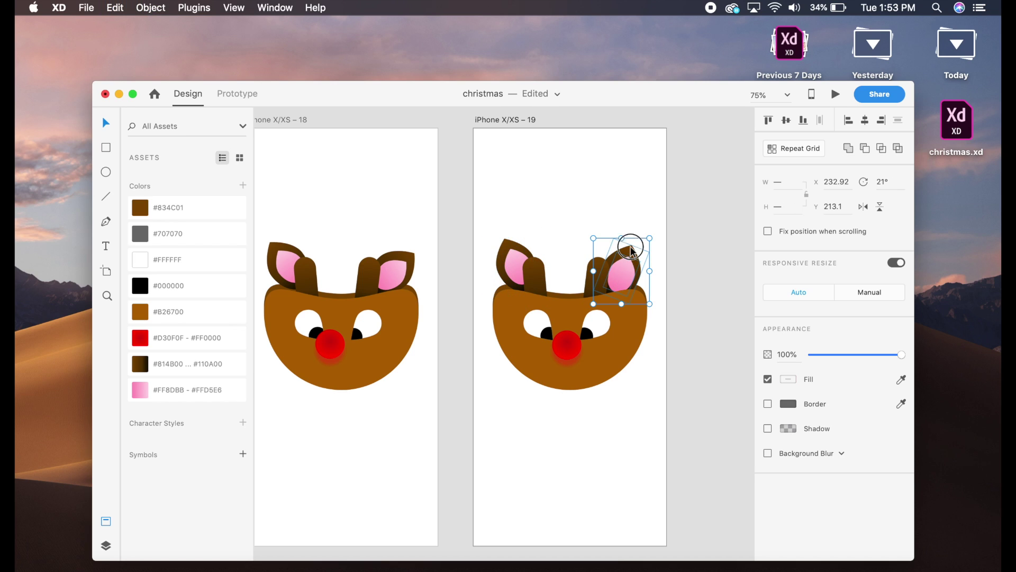
key(super+g)
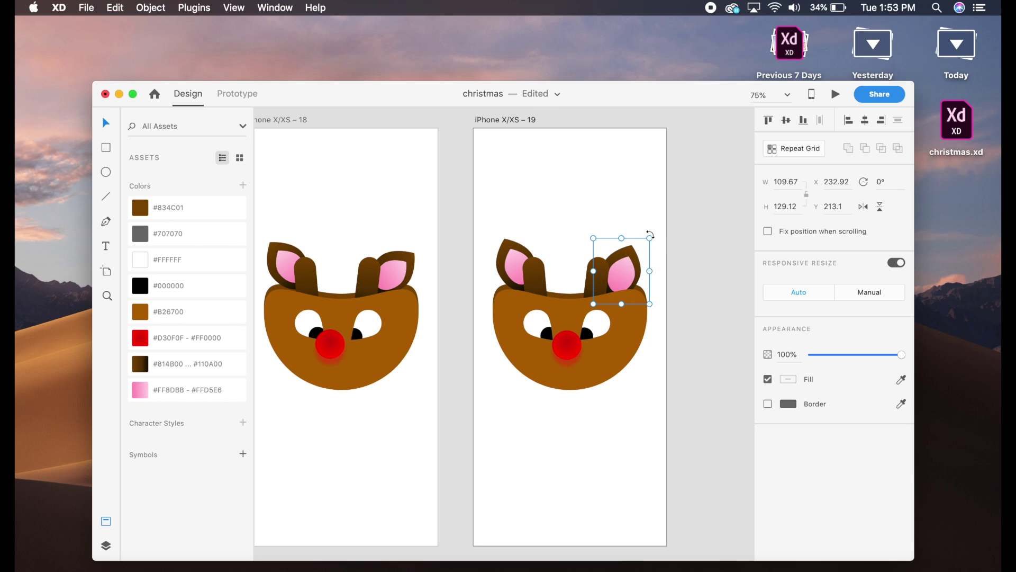
Step: On iPhone X/XS – 19, rotate the right ear slightly inward and the left ear group to 14°, then save the document
drag(650, 234, 654, 249)
key(super+z)
click(517, 248)
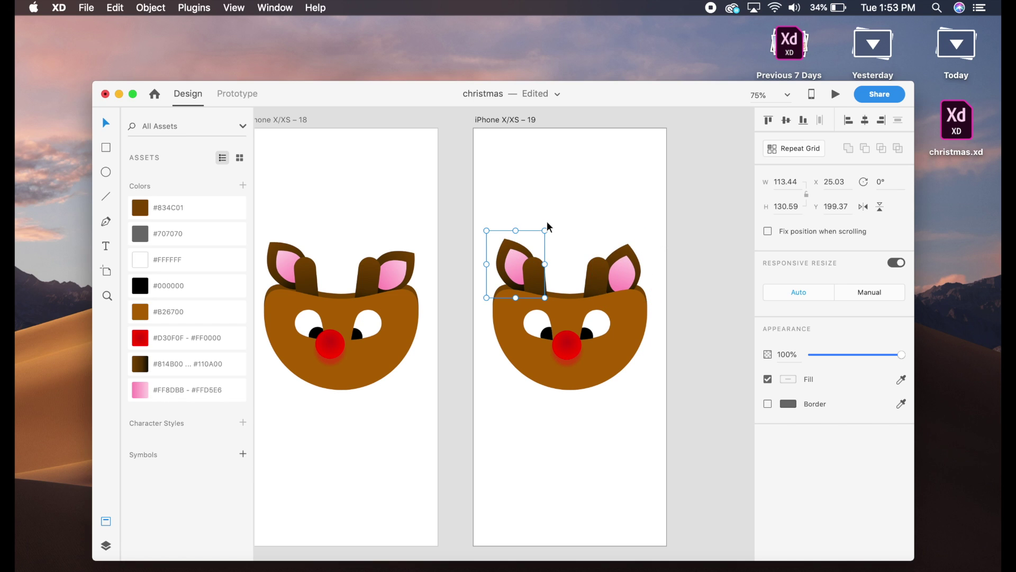
drag(544, 227, 554, 233)
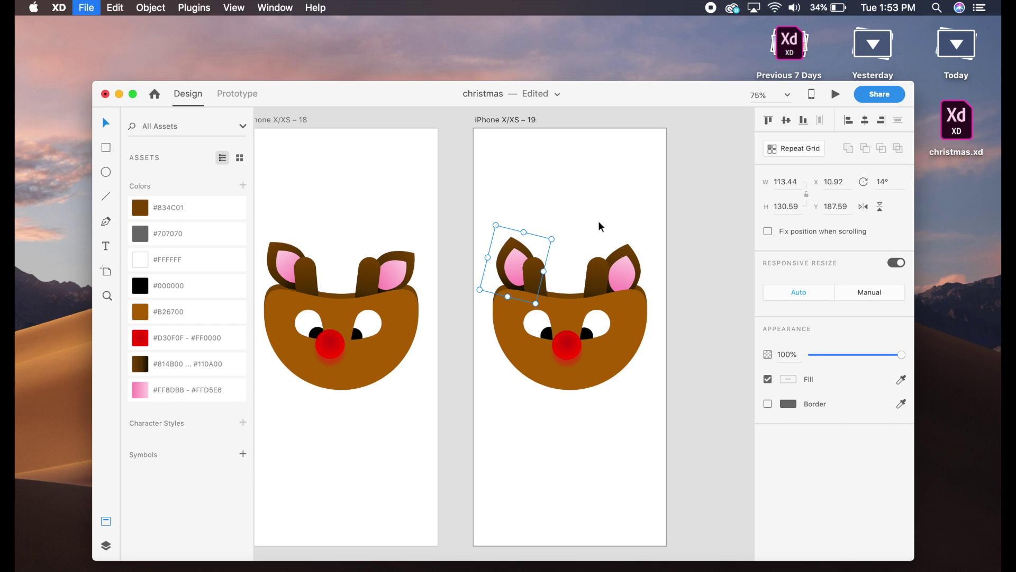
key(super+z)
Step: On iPhone X/XS – 19, shift the red nose and both pupils slightly to the right and save the document
key(super+1)
drag(608, 374, 575, 331)
click(573, 342)
super+click(510, 331)
drag(510, 331, 511, 331)
click(595, 453)
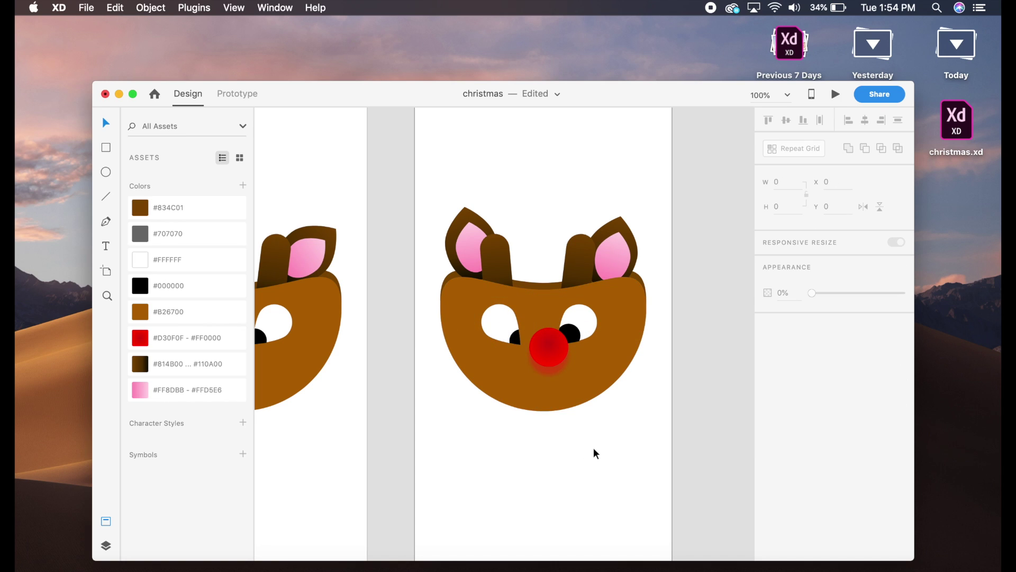
key(super+s)
Step: Nudge the left eye's pupil on iPhone X/XS – 19 to about X 132, Y 384 and save the document
key(super+minus)
drag(369, 435, 431, 413)
drag(573, 405, 466, 412)
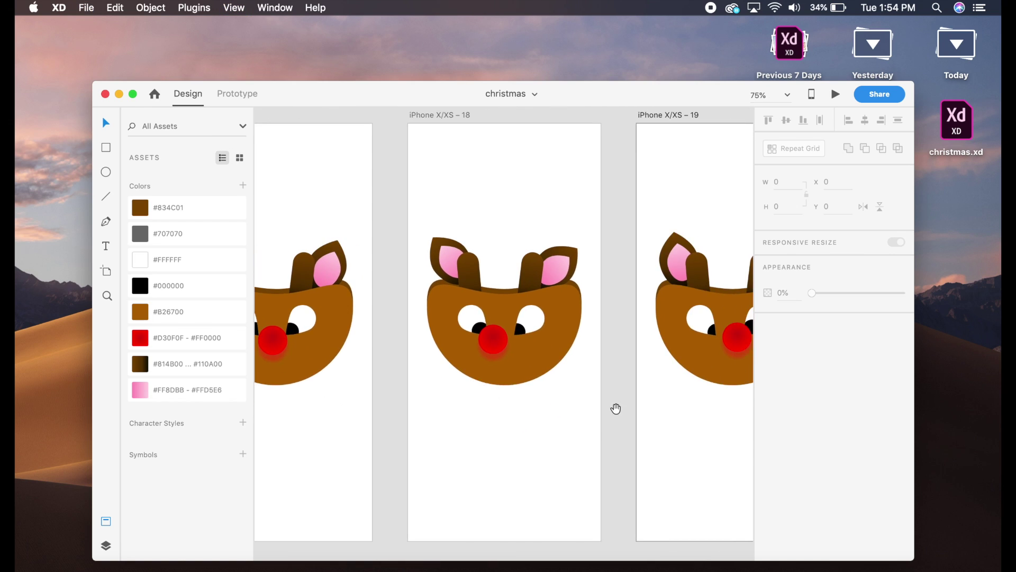
drag(611, 407, 494, 415)
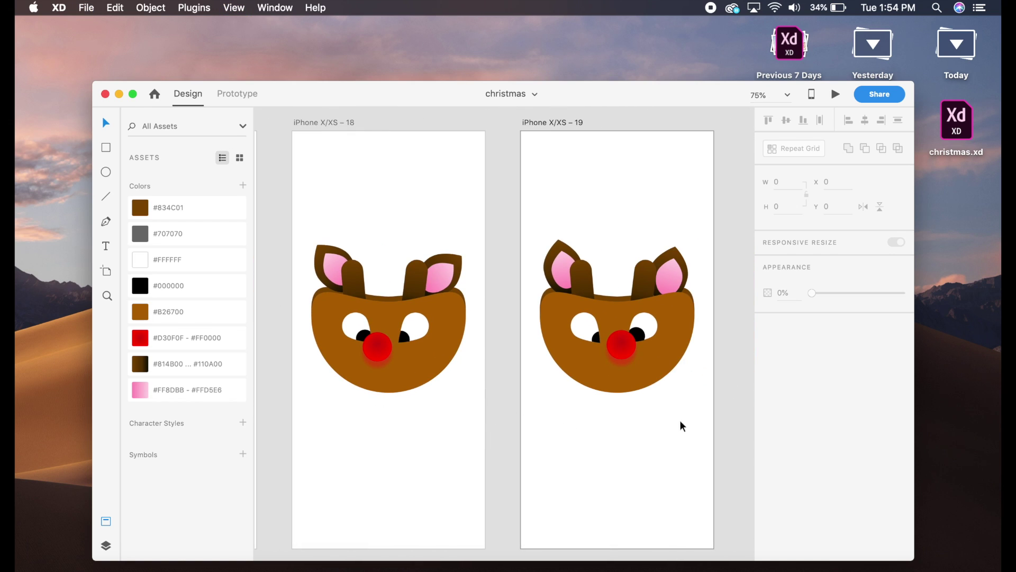
drag(635, 415, 560, 420)
click(521, 333)
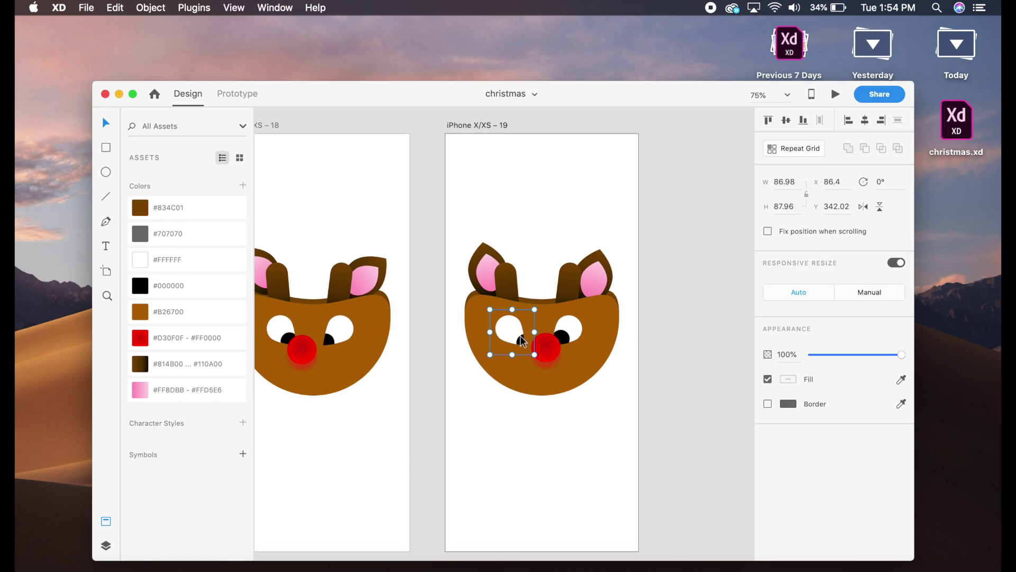
double_click(521, 335)
drag(521, 337, 521, 338)
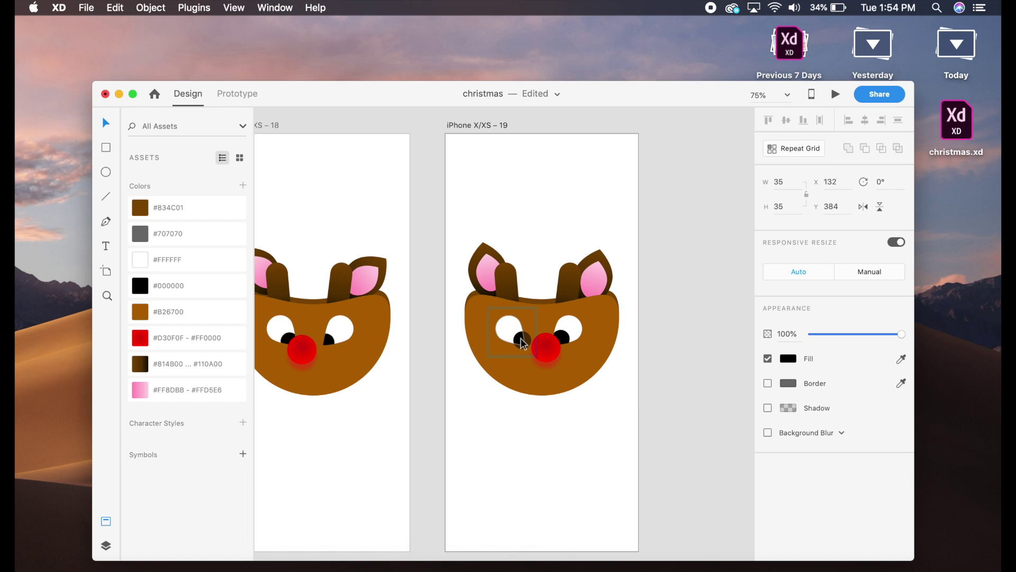
click(638, 395)
key(super+s)
Step: Duplicate the iPhone X/XS – 19 artboard and place the copy directly to its right
drag(639, 395, 521, 423)
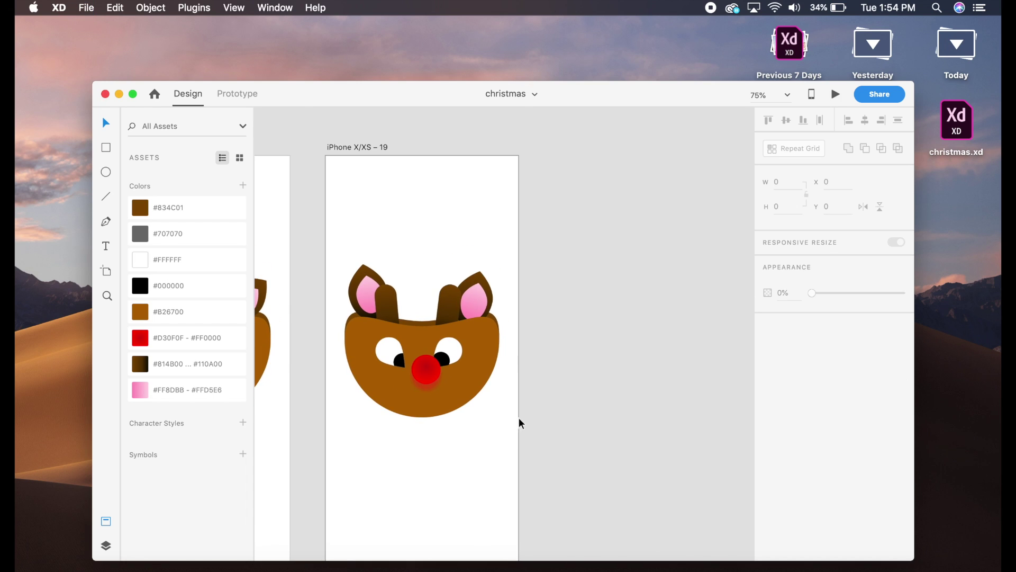
key(super+minus)
drag(405, 205, 560, 203)
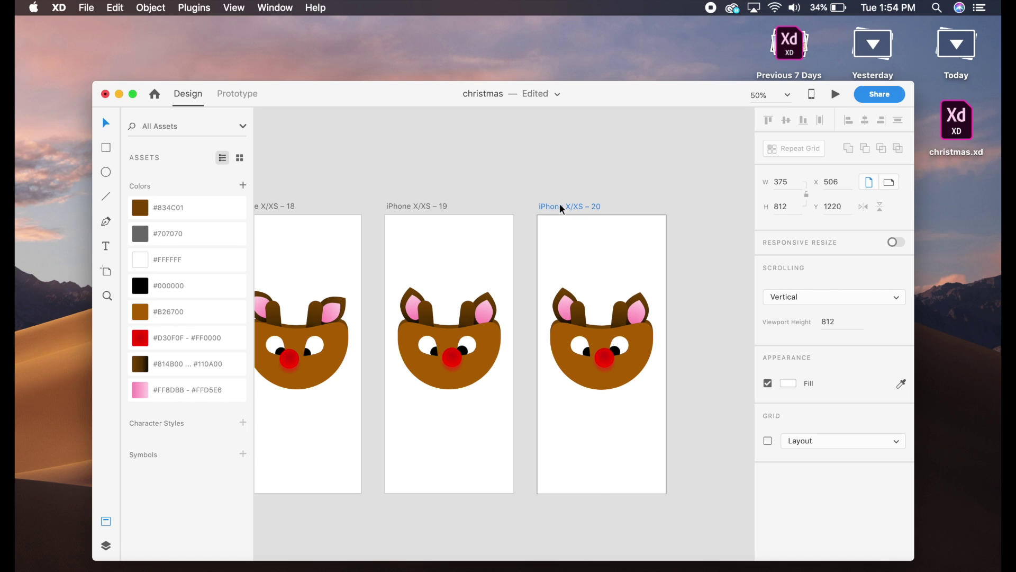
Step: On the new iPhone X/XS – 20 artboard, hide both white eyes and both pupil groups, then save the document
scroll(613, 208, right, 3)
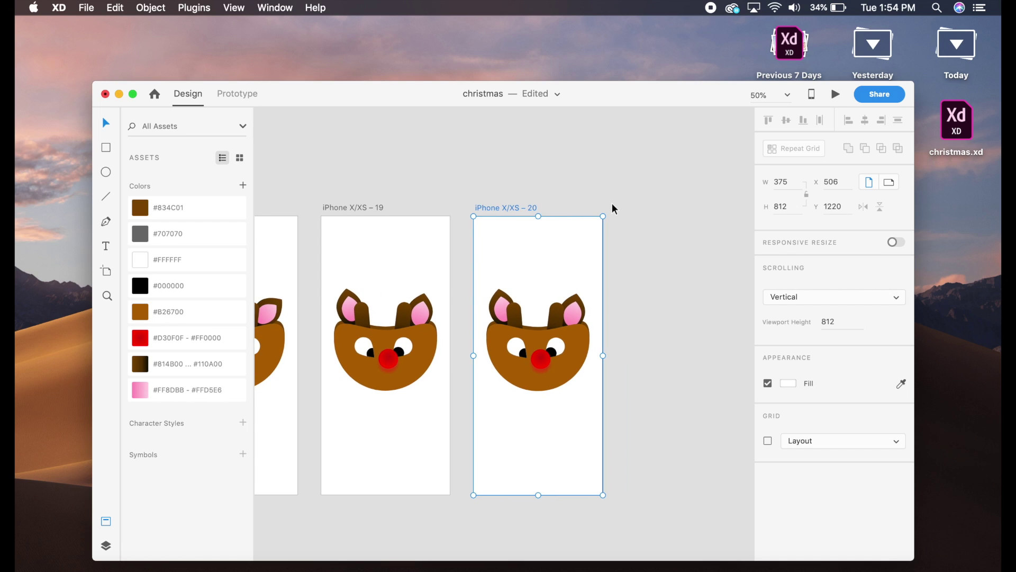
scroll(612, 202, right, 2)
scroll(469, 332, right, 5)
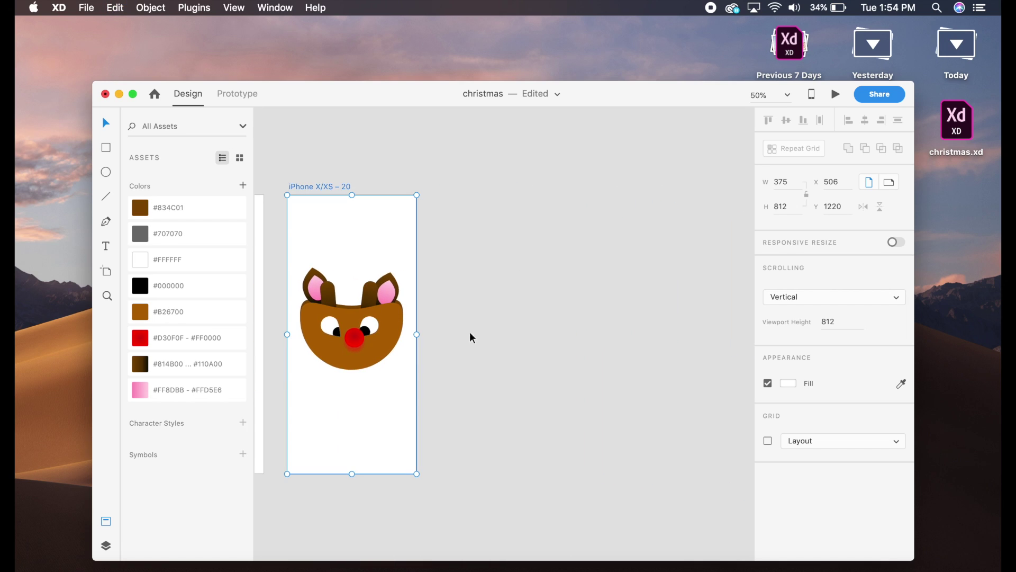
scroll(615, 417, up, 5)
click(545, 294)
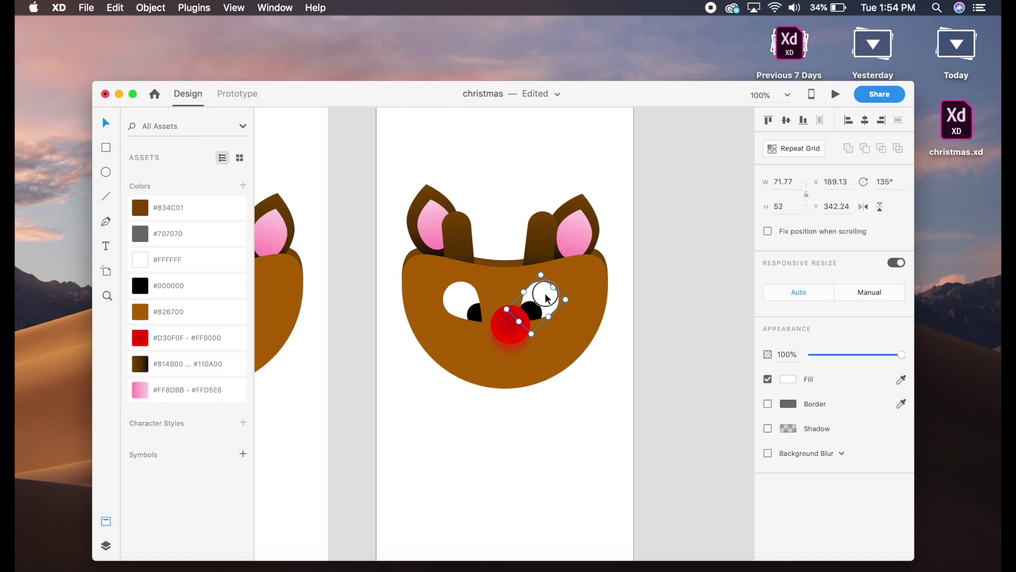
shift+click(464, 303)
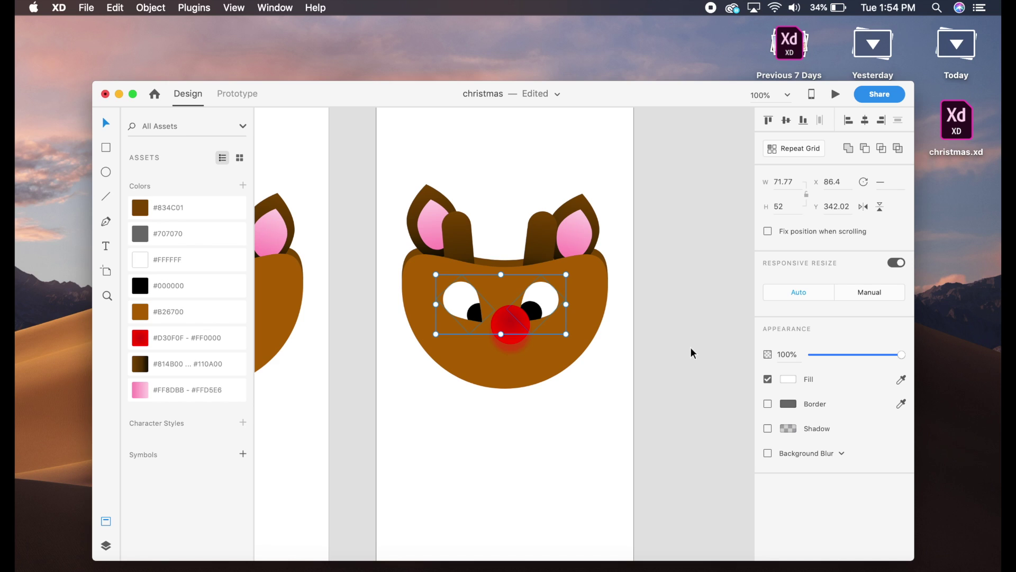
key(super+comma)
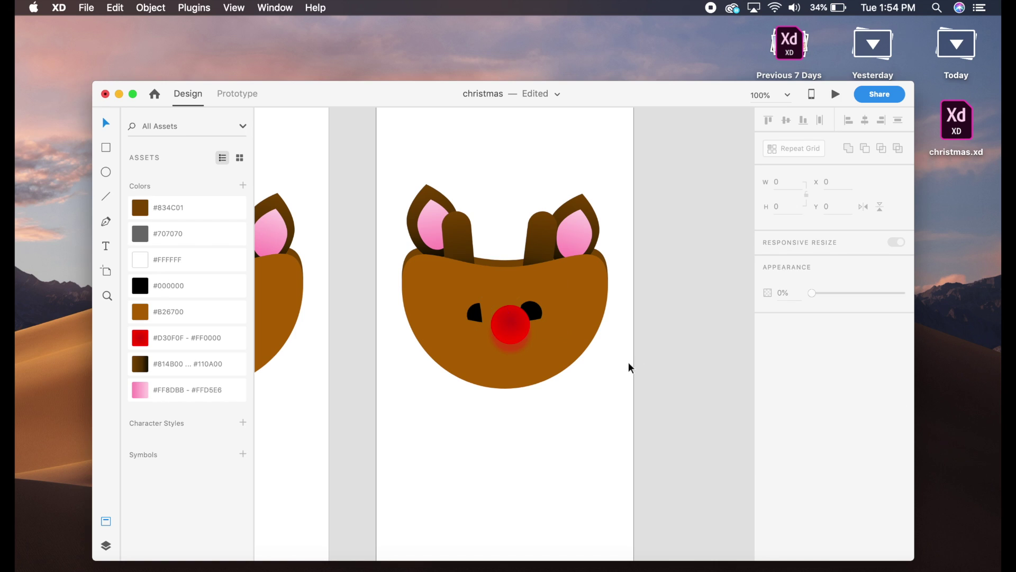
click(538, 316)
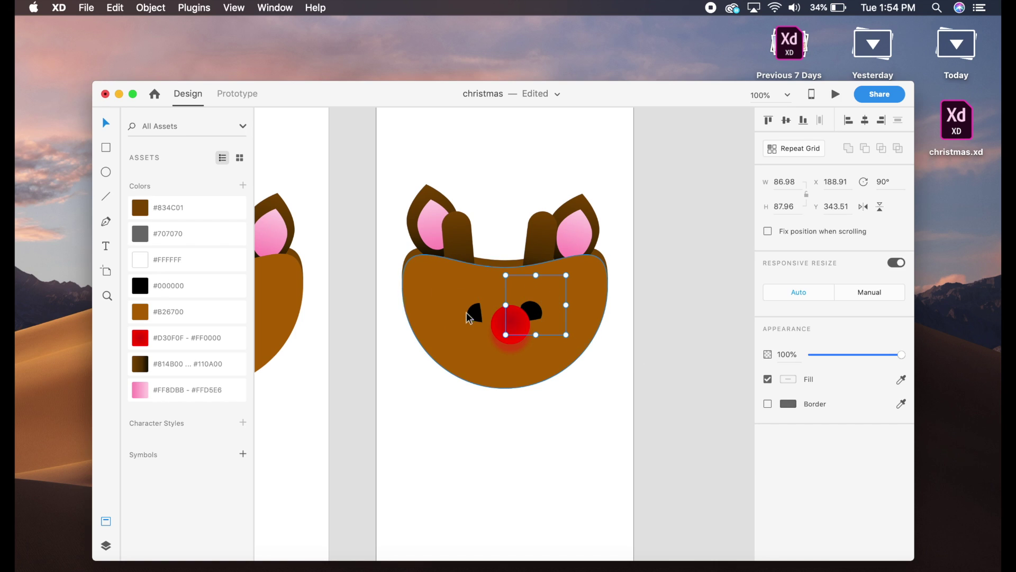
shift+click(469, 317)
key(Delete)
key(cmd+s)
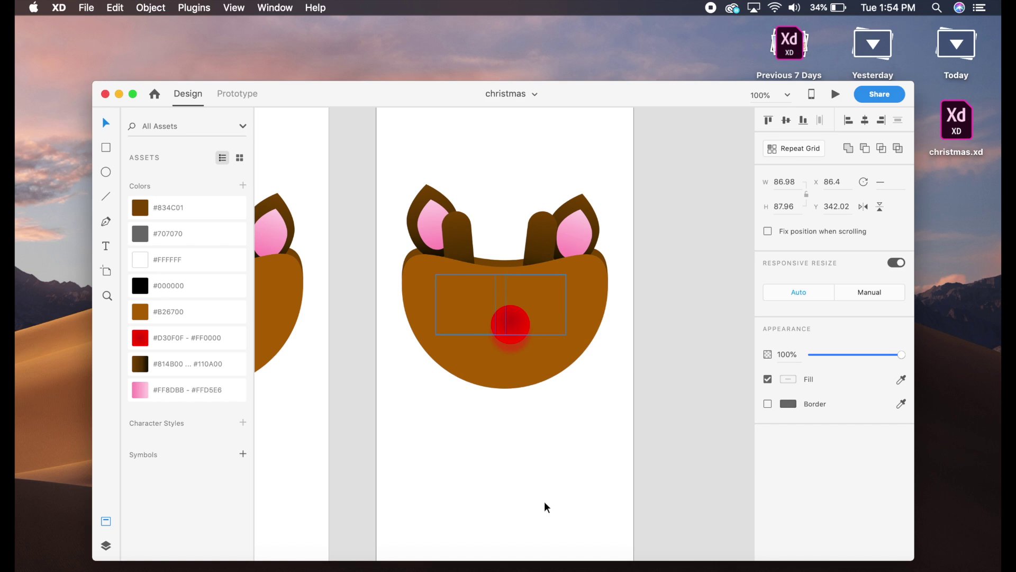
Step: Draw a circle about 52 px in diameter where the left eye was on iPhone X/XS – 20
click(108, 174)
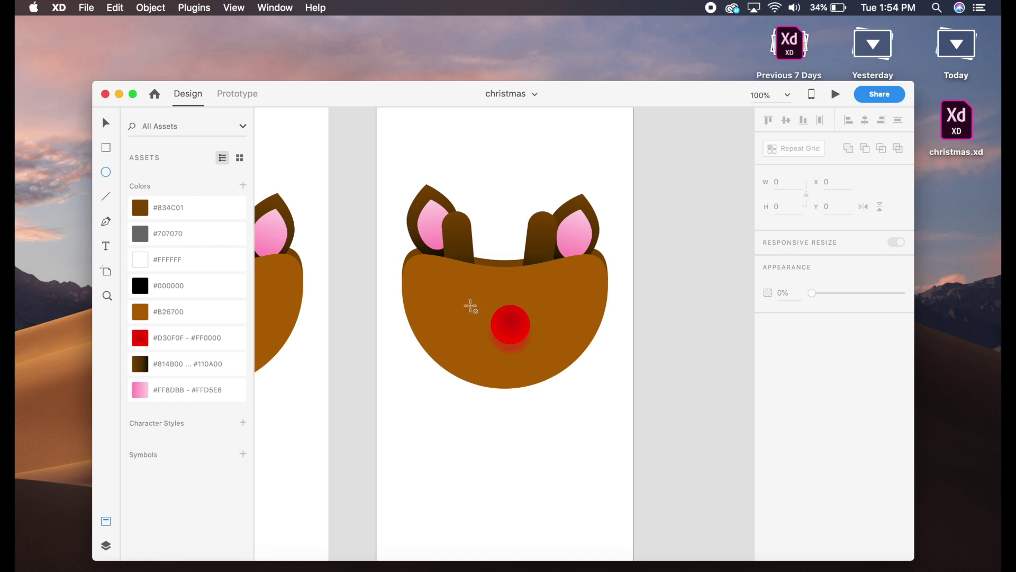
drag(433, 286, 461, 303)
click(105, 122)
click(427, 434)
Step: Delete the circle's bottom anchor point so that it forms a dome-shaped eyelid
double_click(461, 304)
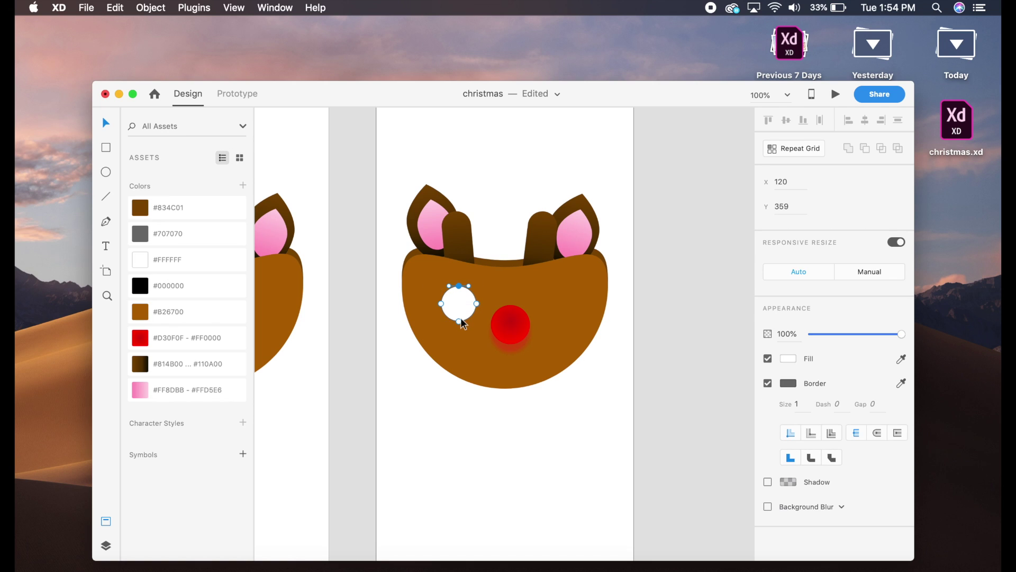
click(459, 321)
key(super+2)
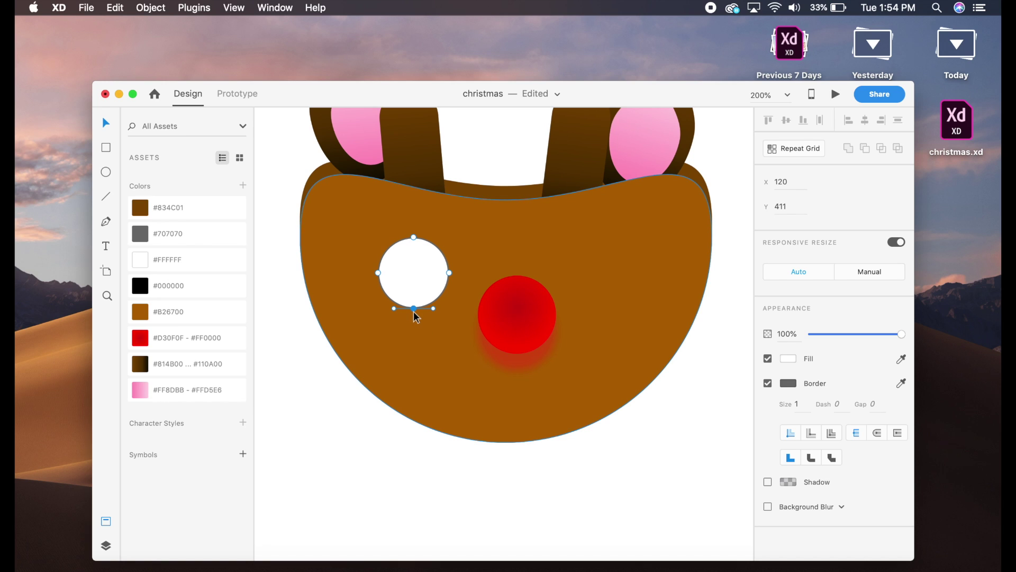
key(Delete)
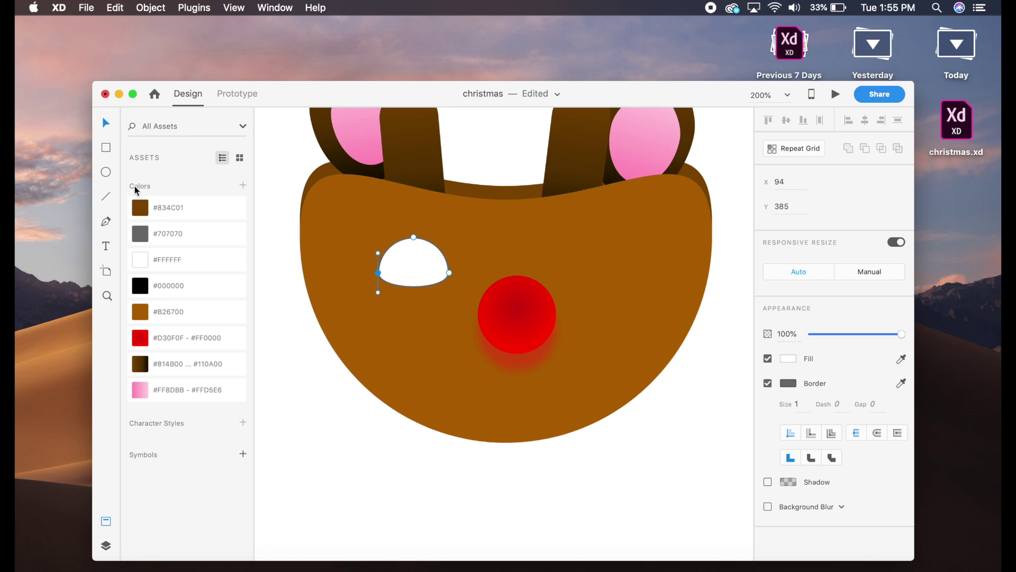
click(103, 126)
click(379, 398)
Step: Fill the eyelid with #834C01 and place a copy of it at the right eye's position, about X 224, Y 357
click(435, 256)
click(183, 207)
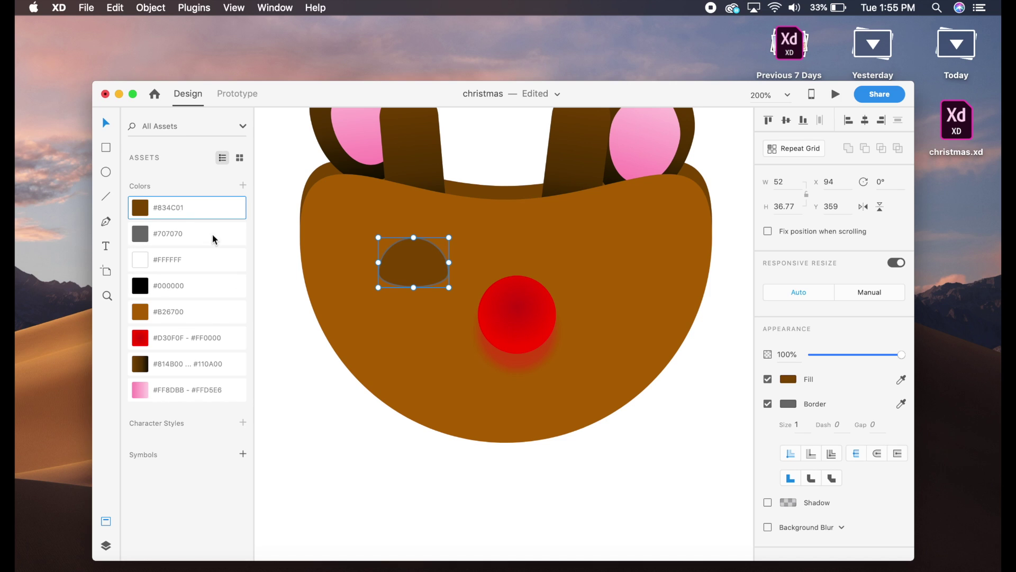
drag(434, 269, 610, 263)
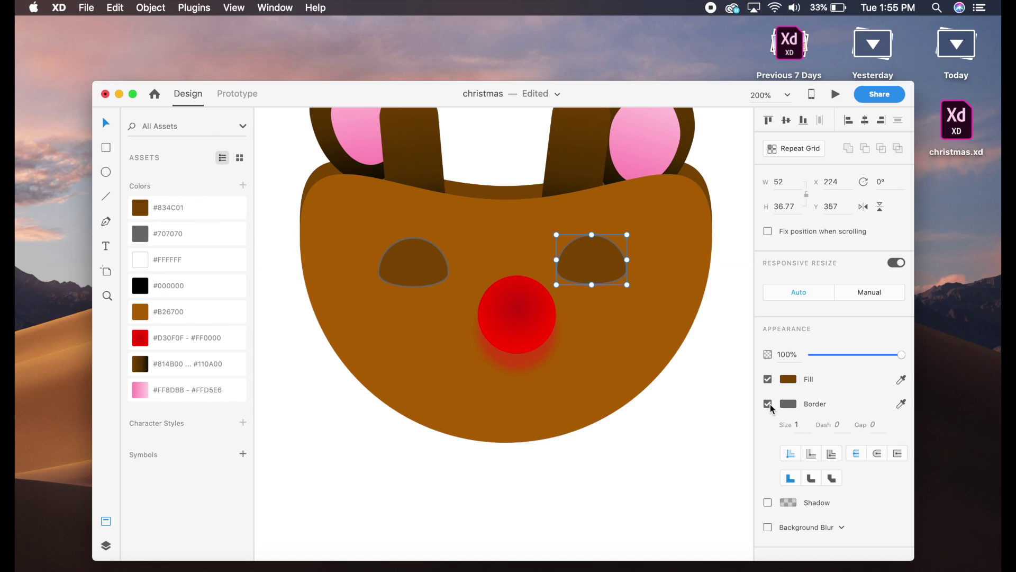
Step: Remove the border from both eyelids and move the left one closer to the nose, level with the right one
click(768, 404)
click(419, 263)
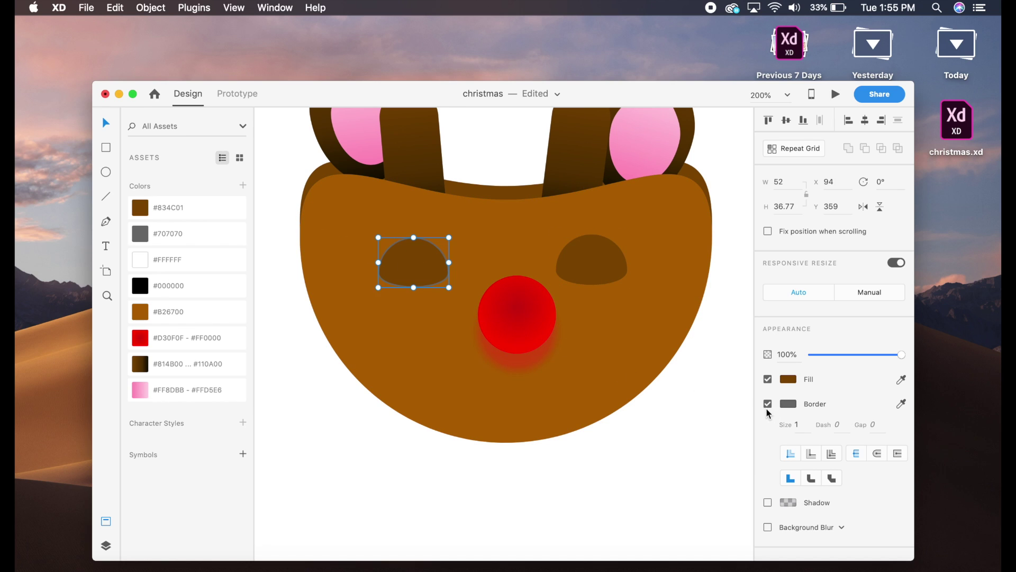
click(768, 403)
drag(409, 263, 432, 266)
click(601, 265)
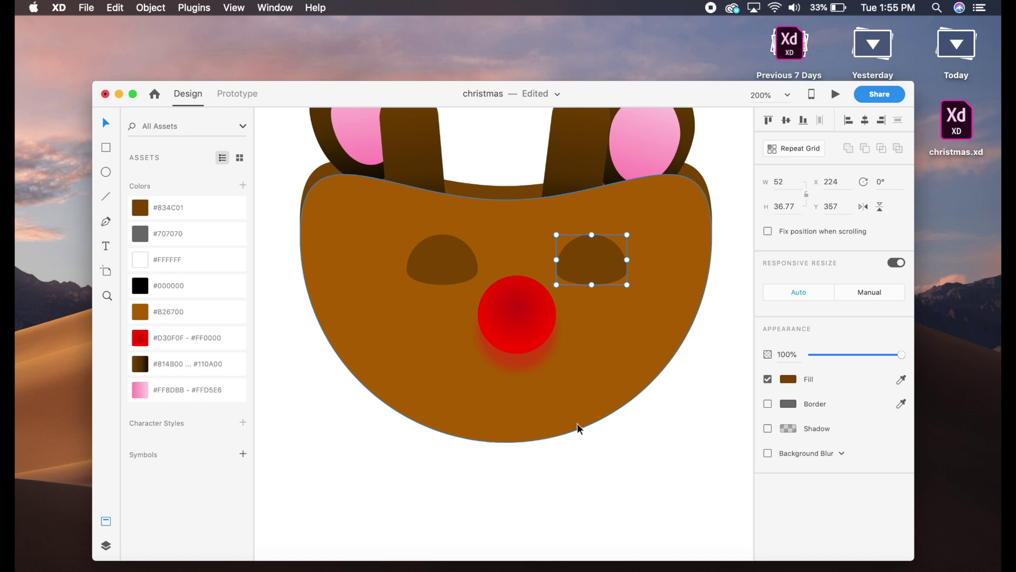
Step: Duplicate the iPhone X/XS – 20 artboard three times and delete the last copy
key(super+minus)
key(super+minus)
key(super+minus)
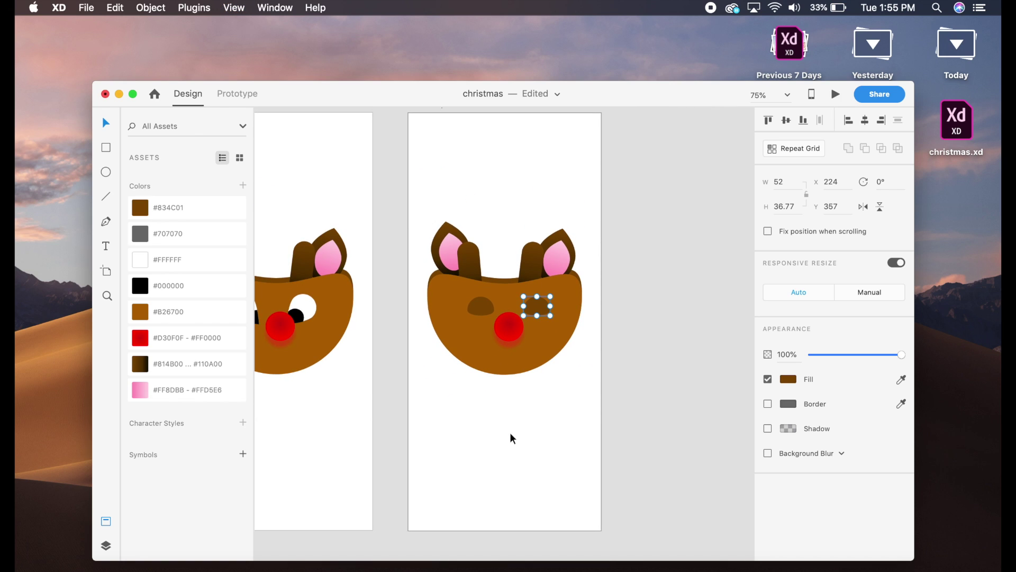
click(507, 330)
key(super+minus)
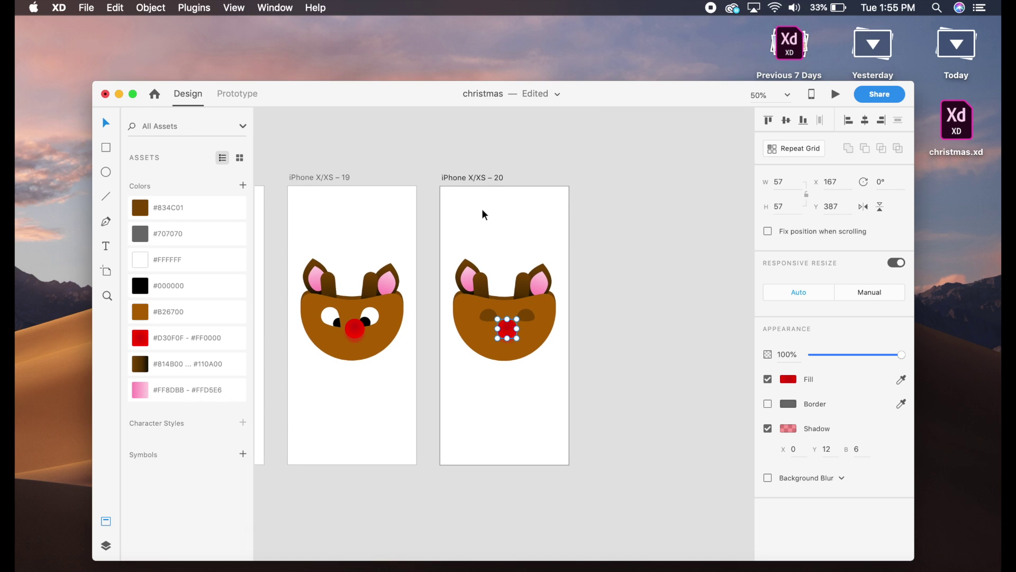
click(492, 177)
key(super+d)
key(super+d)
key(super+d)
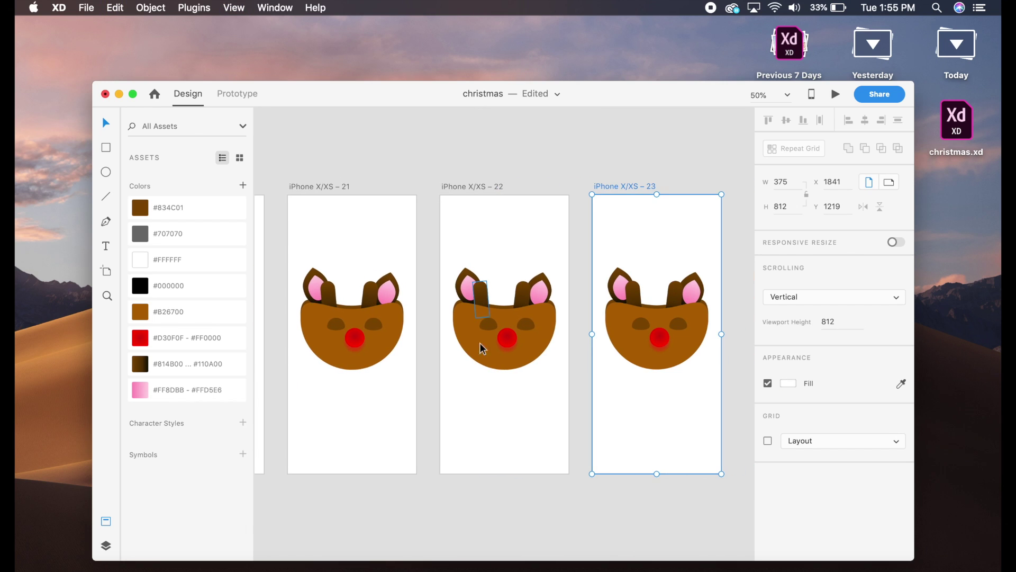
scroll(581, 352, right, 5)
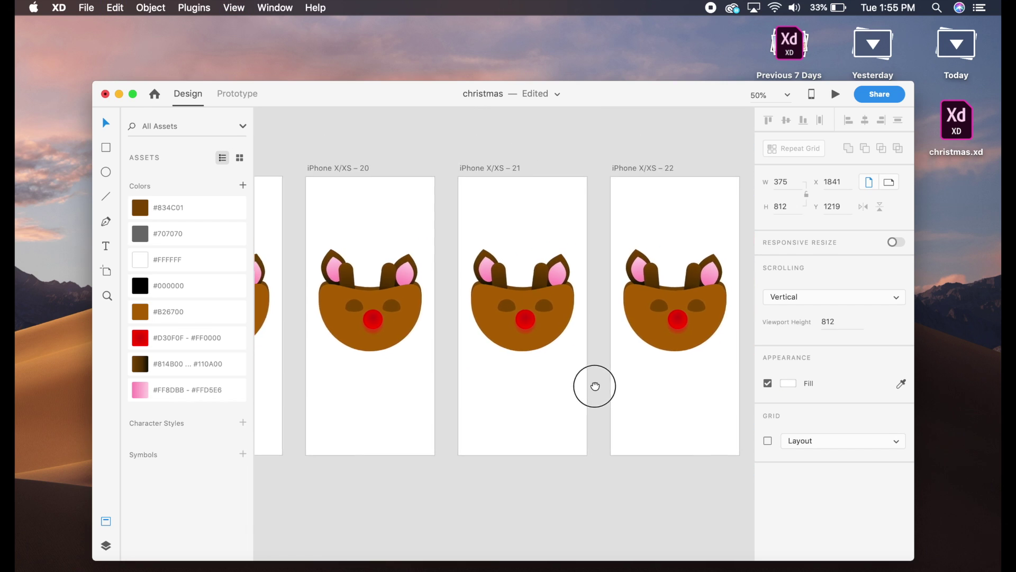
key(Delete)
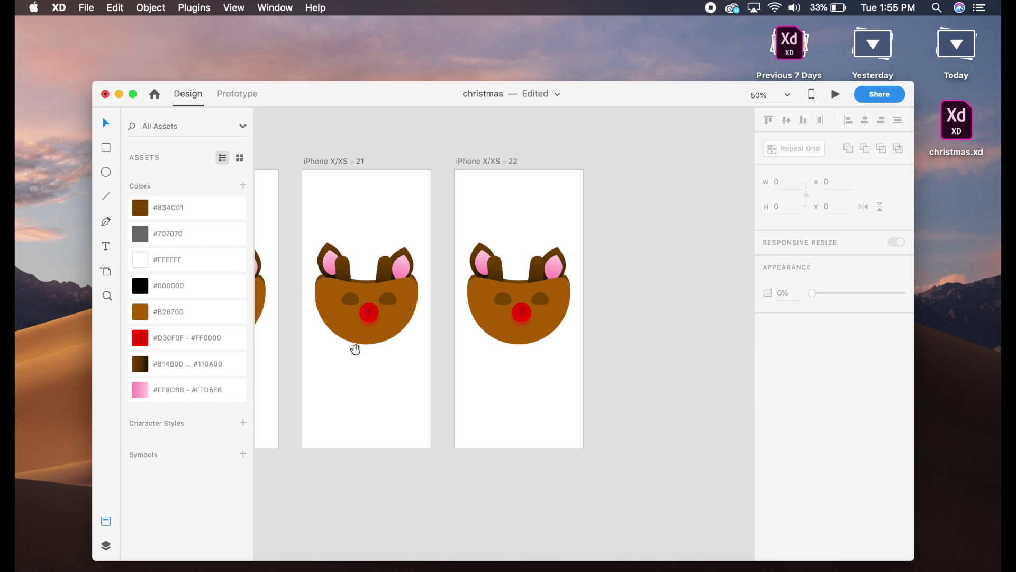
Step: On iPhone X/XS – 21, rotate the left ear slightly counter-clockwise and the right ear to about 15°, and save the file
drag(355, 350, 434, 337)
key(super+plus)
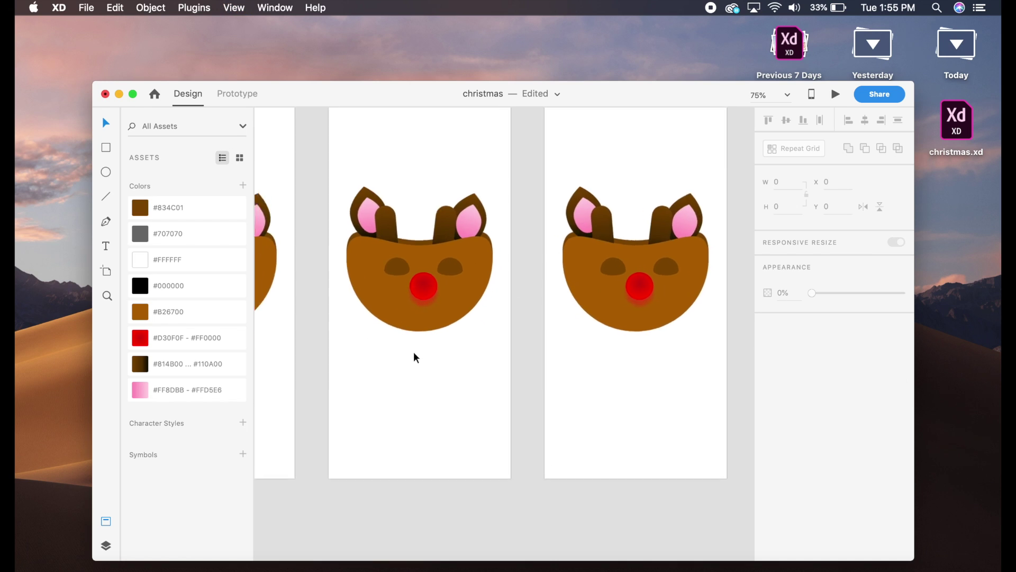
drag(369, 310, 448, 371)
click(440, 265)
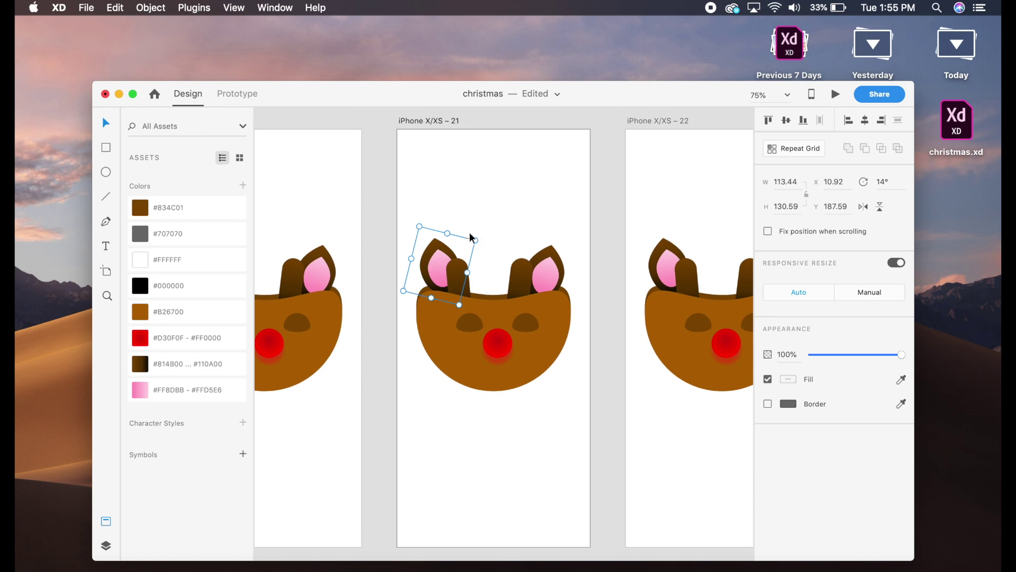
drag(478, 237, 467, 230)
click(560, 280)
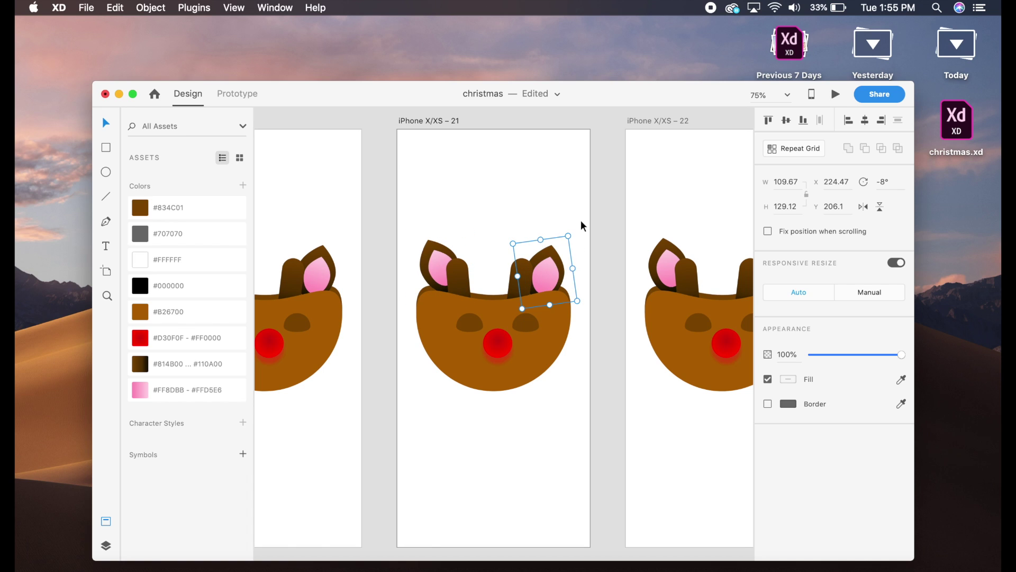
drag(569, 232, 579, 247)
key(super+s)
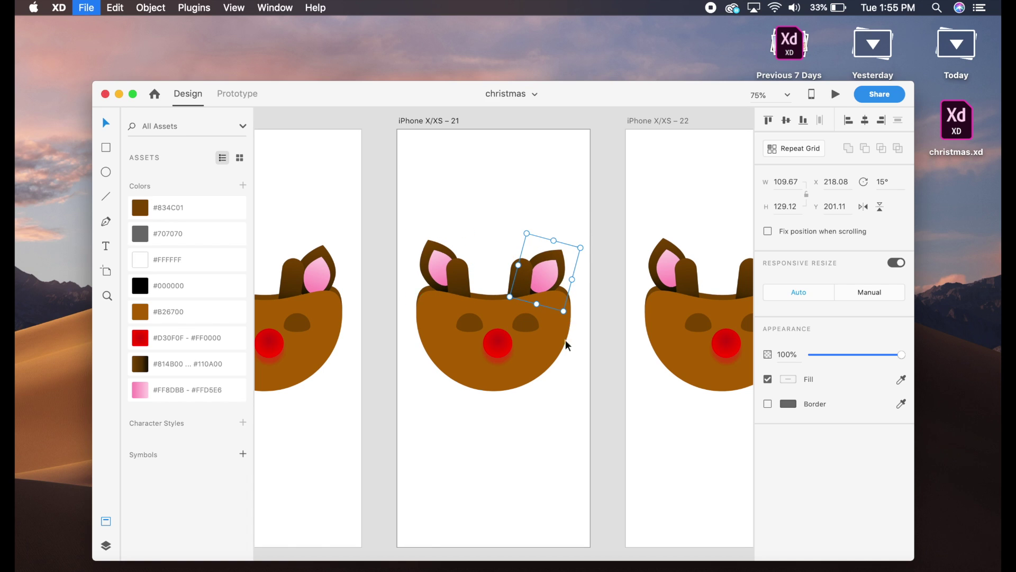
Step: Move the nose on iPhone X/XS – 21 to about X 188, Y 378, and bring the noses on artboards 21 and 20 to the front
drag(500, 340, 510, 336)
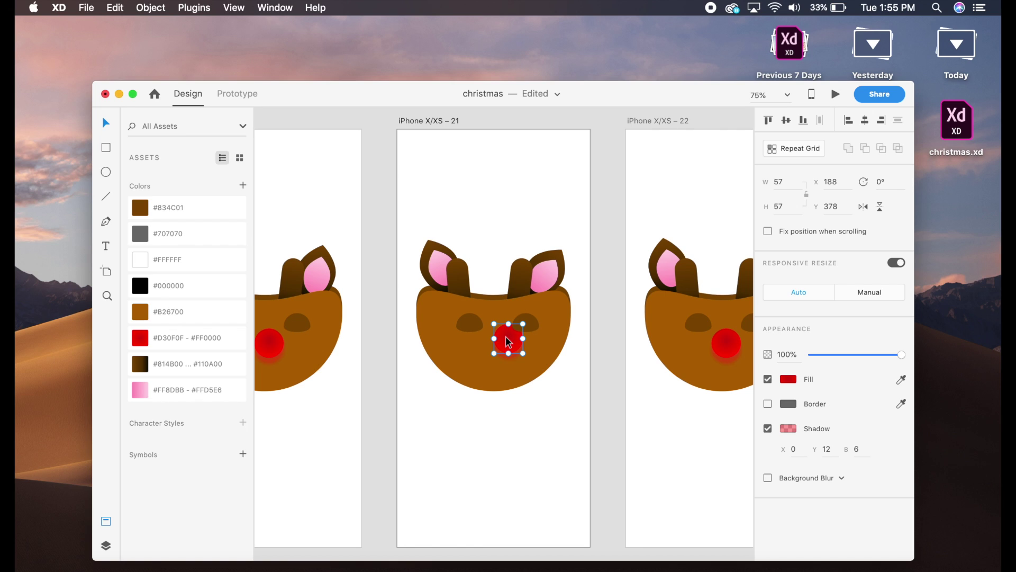
key(super+shift+bracketright)
key(super+s)
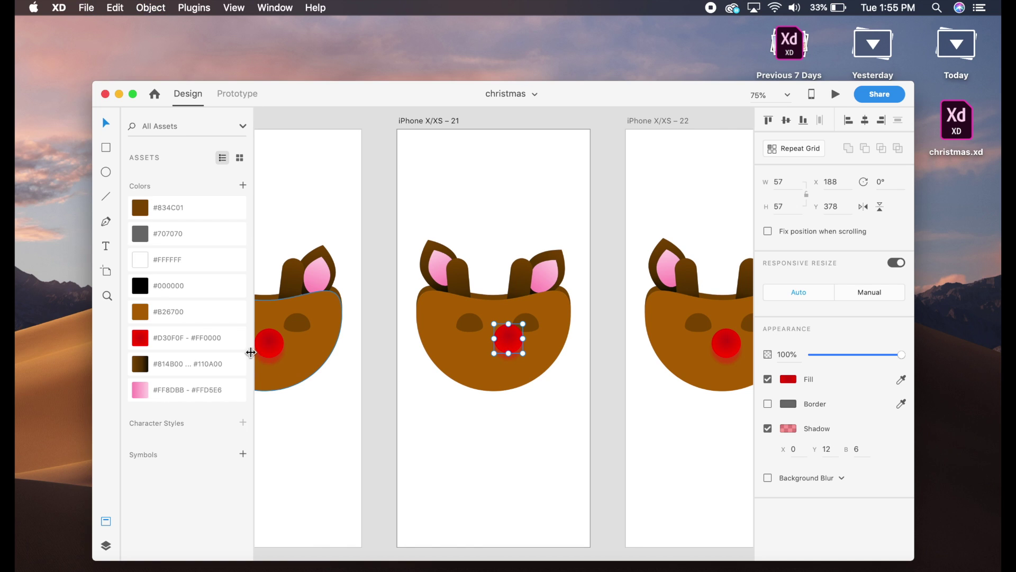
click(270, 350)
key(super+shift+bracketright)
key(super+s)
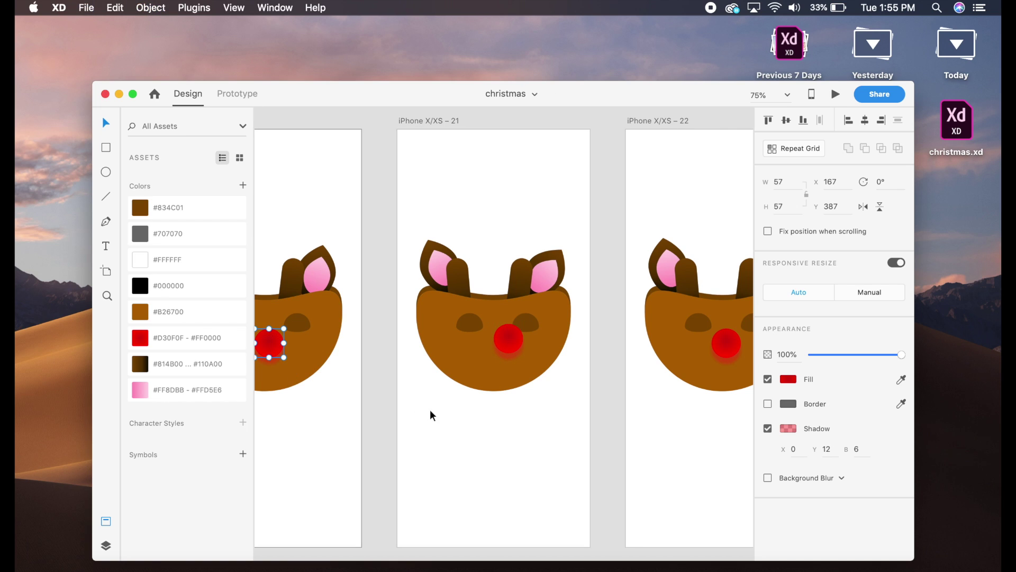
Step: Move the nose on iPhone X/XS – 22 to about X 146, Y 378 and bring it to the front, saving the file
scroll(431, 413, right, 5)
drag(550, 340, 544, 337)
key(super+shift+bracketright)
key(super+s)
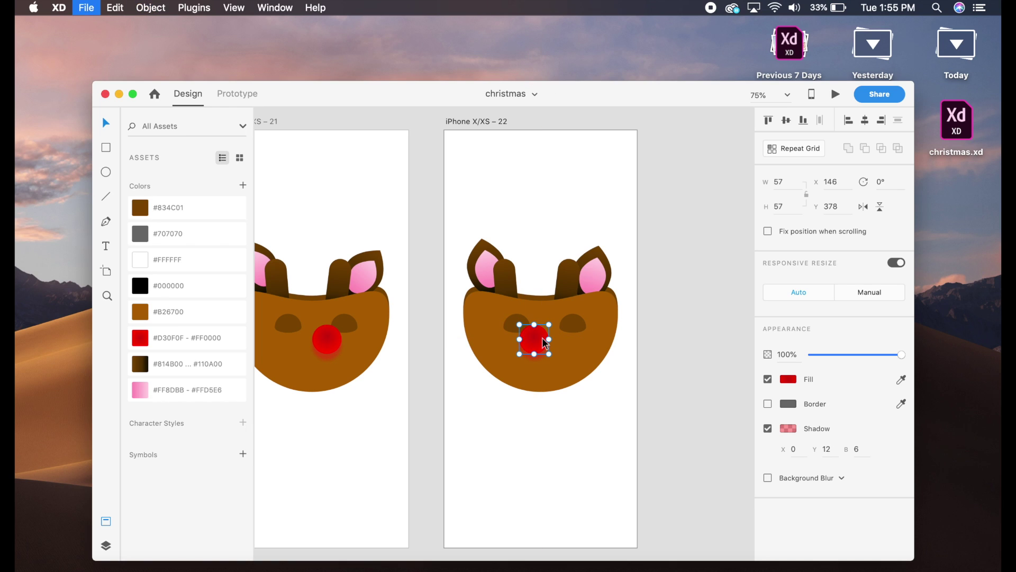
Step: On iPhone X/XS – 22, rotate the left ear slightly counter-clockwise and the right ear to about 6°, and save the file
click(503, 252)
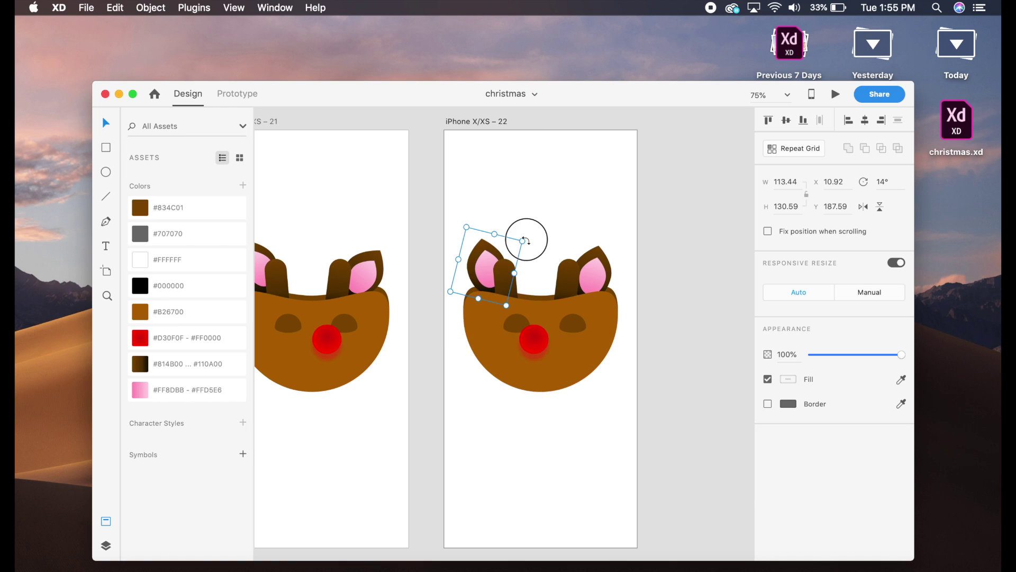
click(523, 233)
click(608, 244)
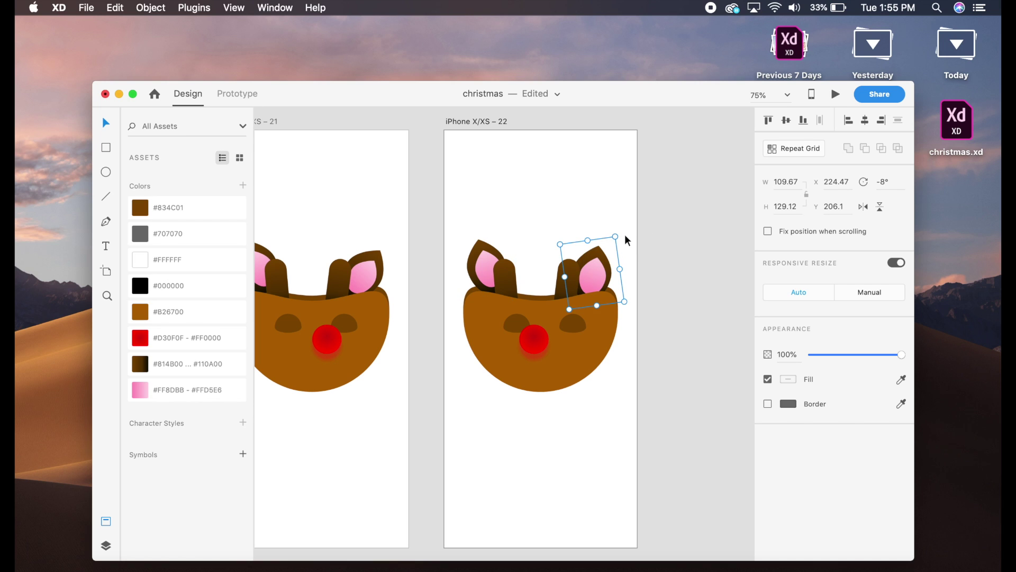
drag(620, 233, 632, 240)
key(super+equal)
key(super+equal)
key(super+equal)
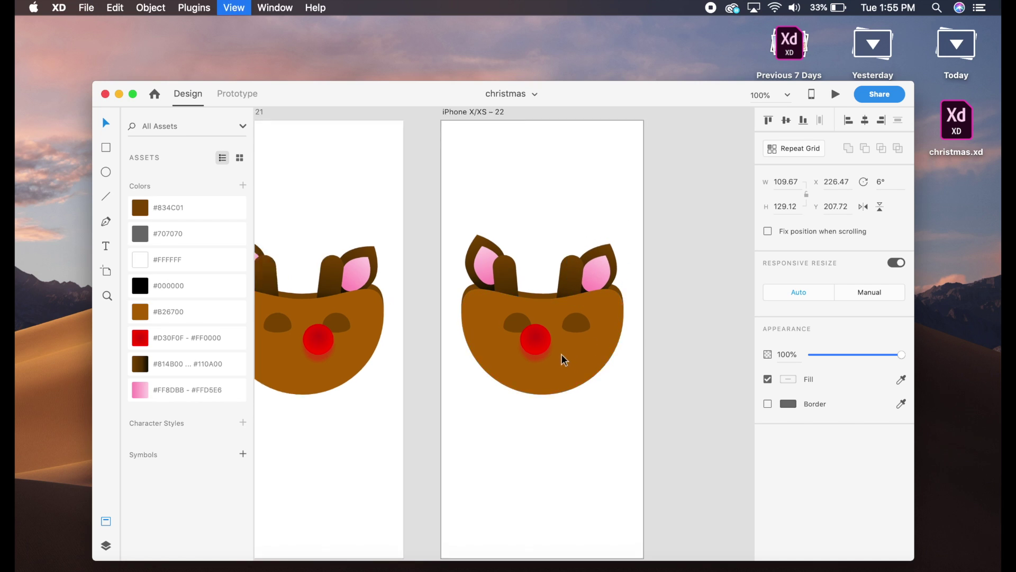
key(super+s)
Step: Add a shadow to the right eyelid on iPhone X/XS – 22 with blur 0 and Y offset 5
drag(601, 381, 480, 376)
click(563, 312)
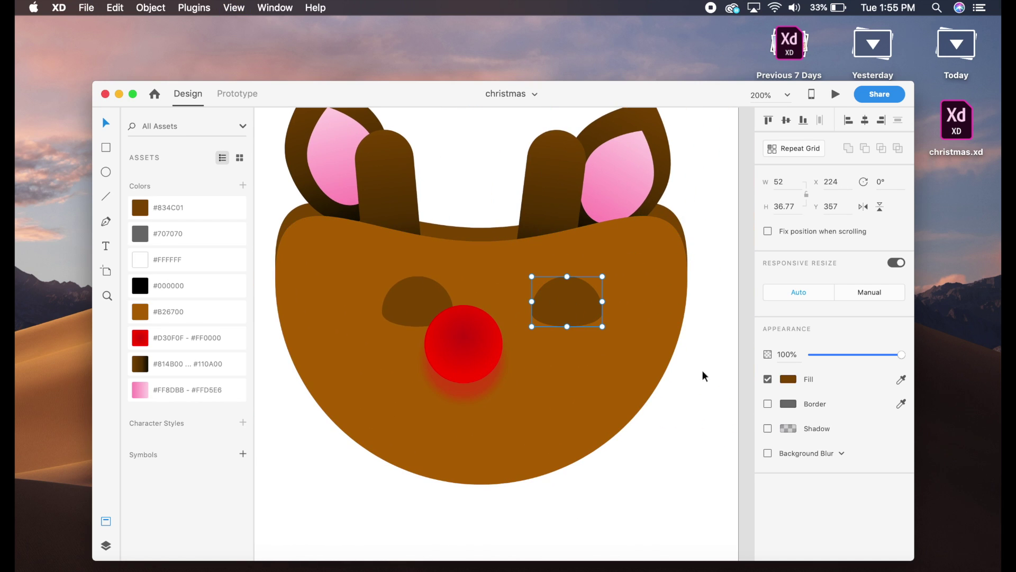
click(768, 428)
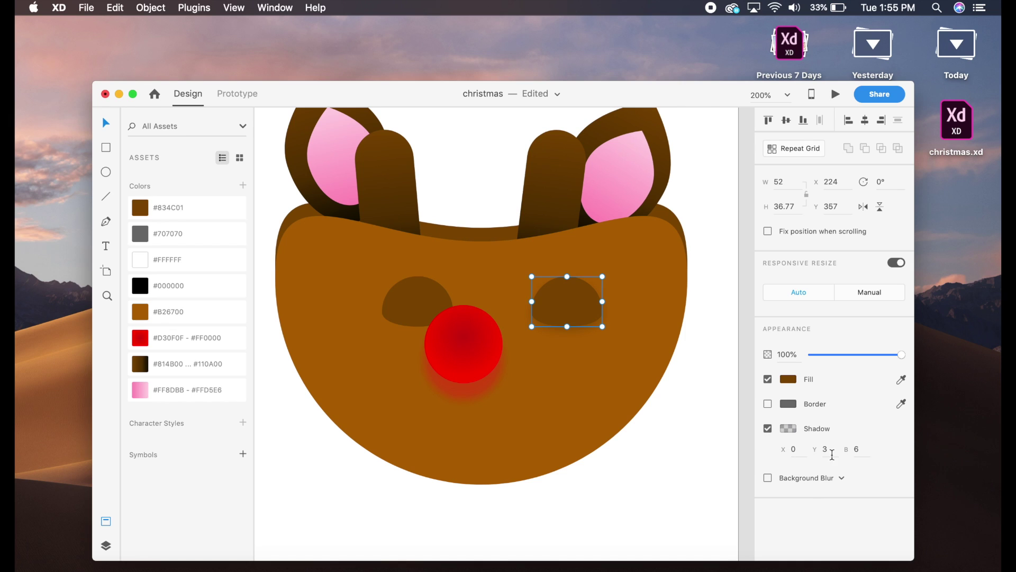
text(0)
key(Return)
text(5)
key(Return)
Step: Give the left eyelid on iPhone X/XS – 22 a shadow with blur 0 and Y offset 5, and save the file
click(391, 314)
click(768, 429)
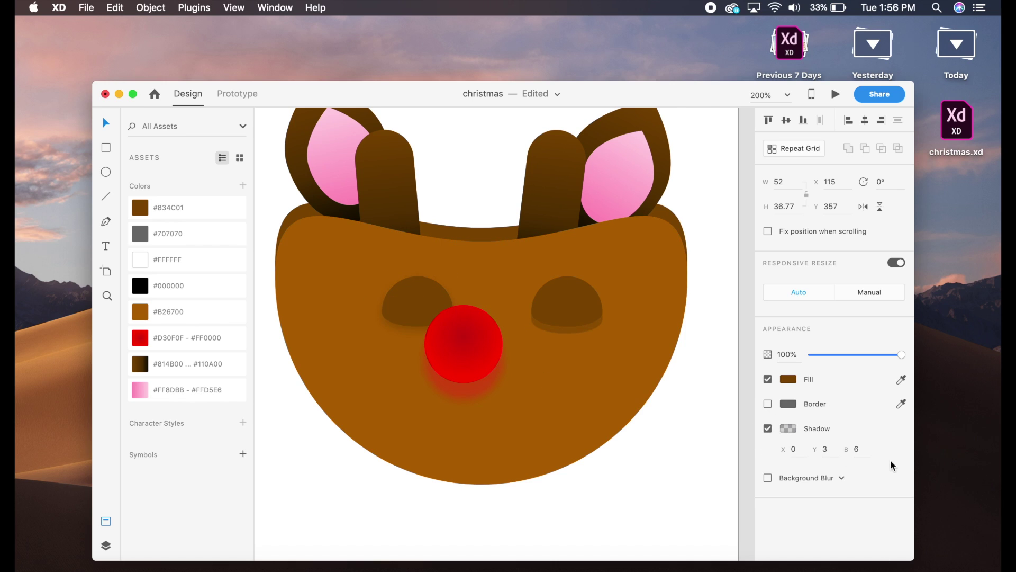
click(859, 449)
text(0)
key(Return)
text(5)
key(Return)
click(678, 440)
key(super+s)
Step: Enable a shadow on all four eyelids of iPhone X/XS – 20 and 21 together
key(super+0)
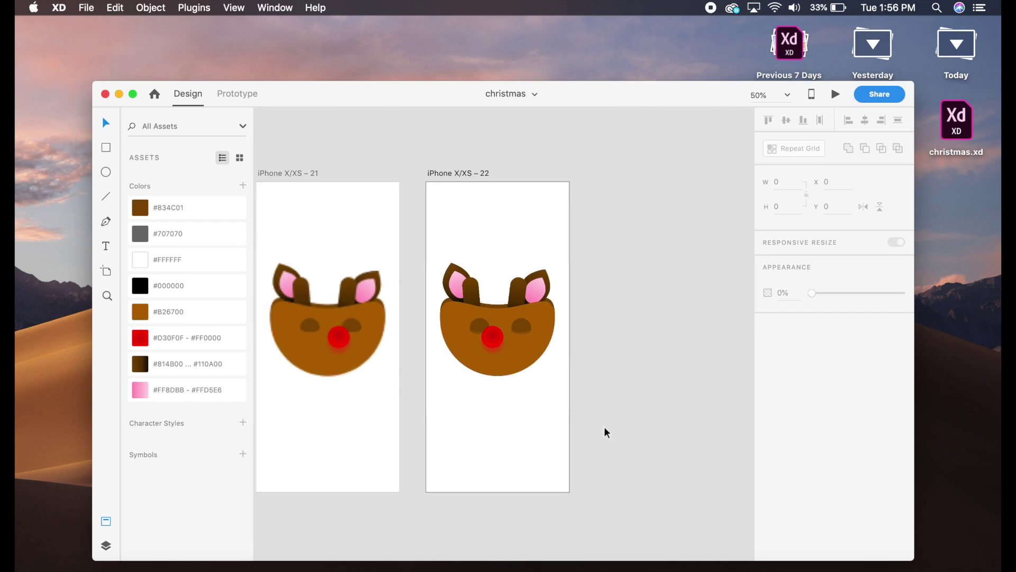
drag(366, 369, 545, 369)
click(514, 329)
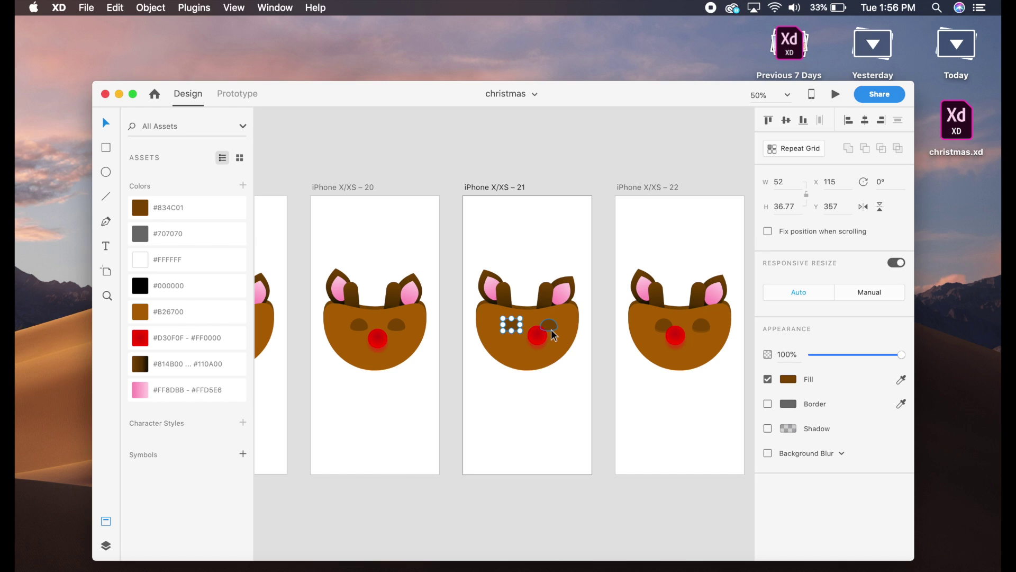
shift+click(551, 327)
shift+click(401, 332)
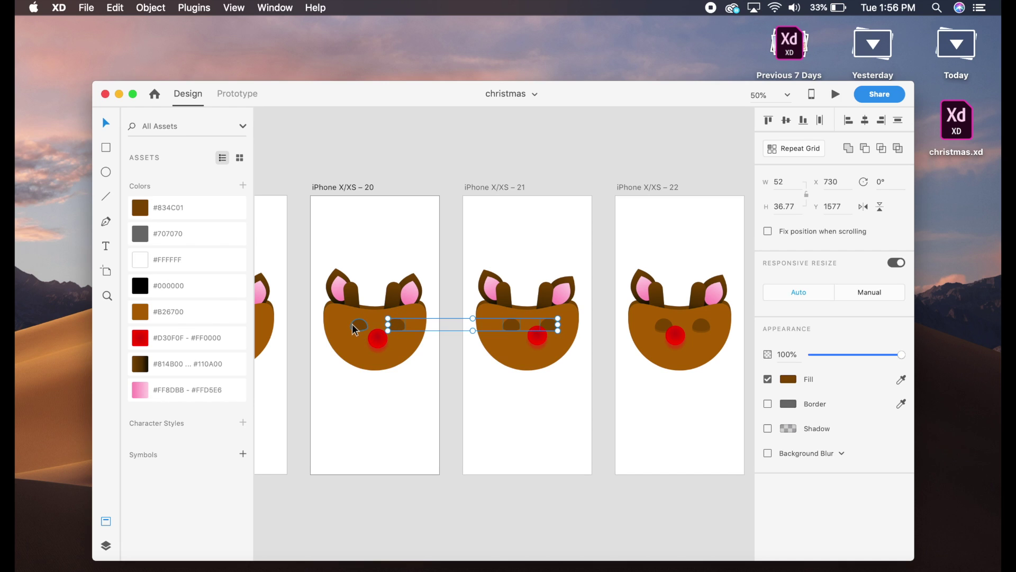
shift+click(354, 330)
click(768, 428)
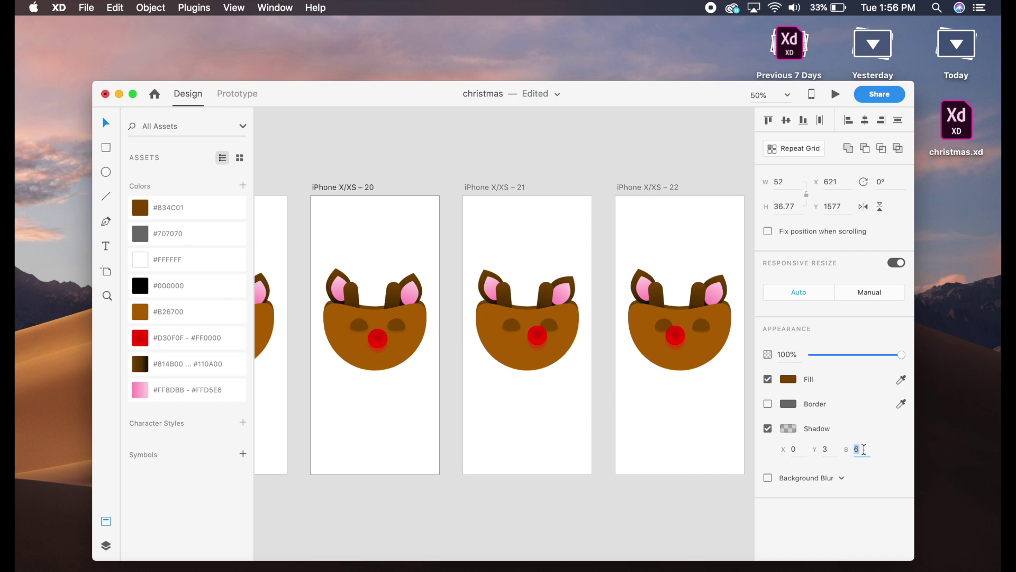
Step: Set the four eyelids' shadow to blur 0 and Y offset 5, and save the file
text(0)
key(Return)
click(829, 448)
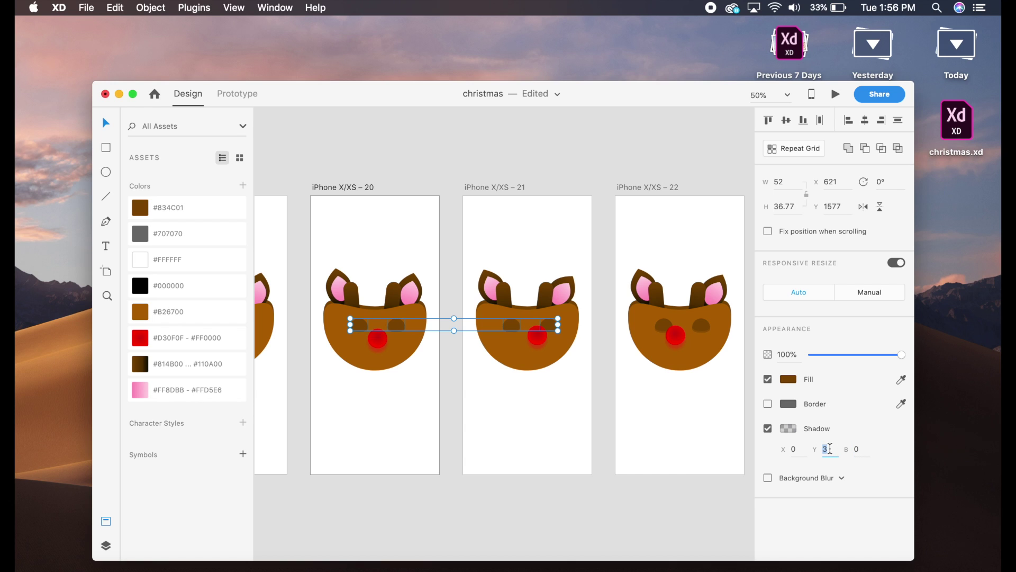
text(5)
key(Return)
click(506, 470)
key(super+s)
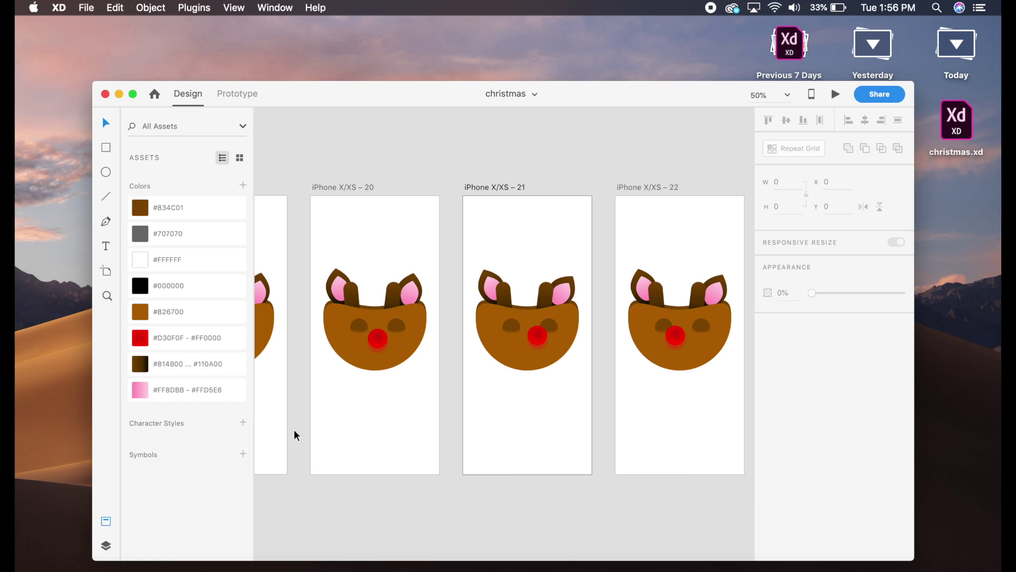
Step: In Prototype mode, link iPhone X/XS – 16 to iPhone X/XS – 18 with a Tap trigger and the Auto-Animate action
drag(293, 433, 486, 440)
key(super+minus)
drag(406, 414, 428, 417)
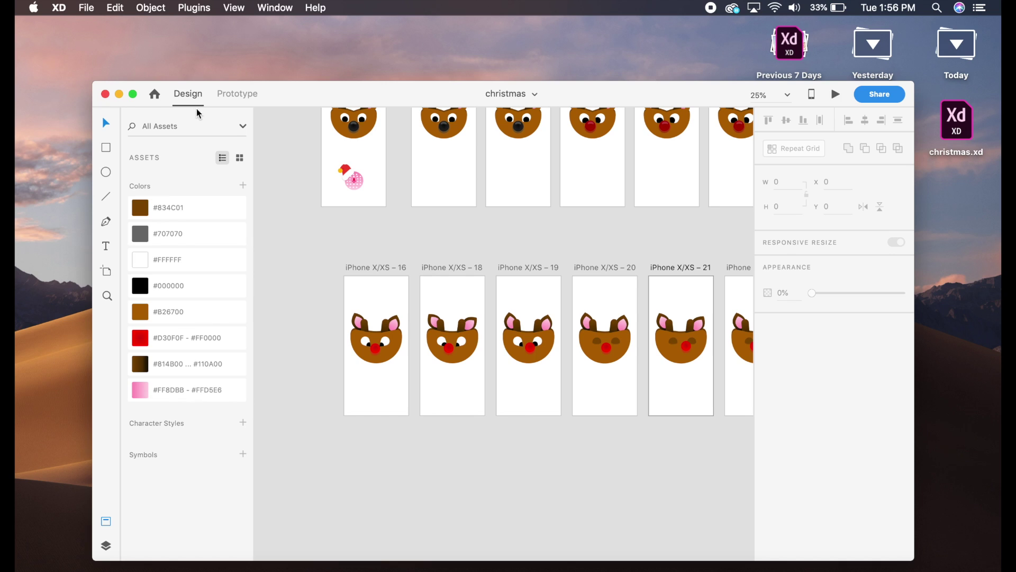
click(230, 95)
click(398, 270)
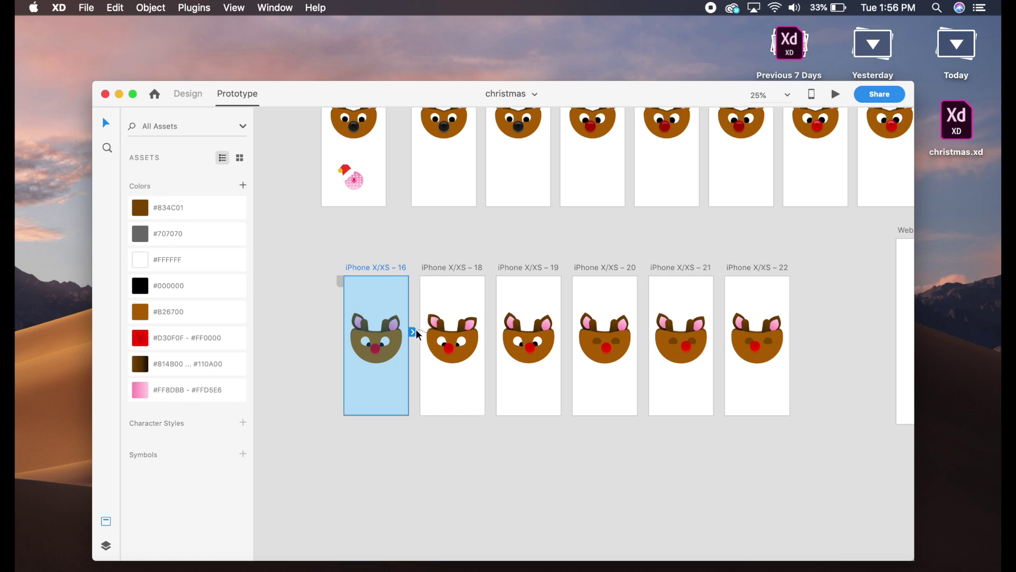
drag(413, 331, 449, 305)
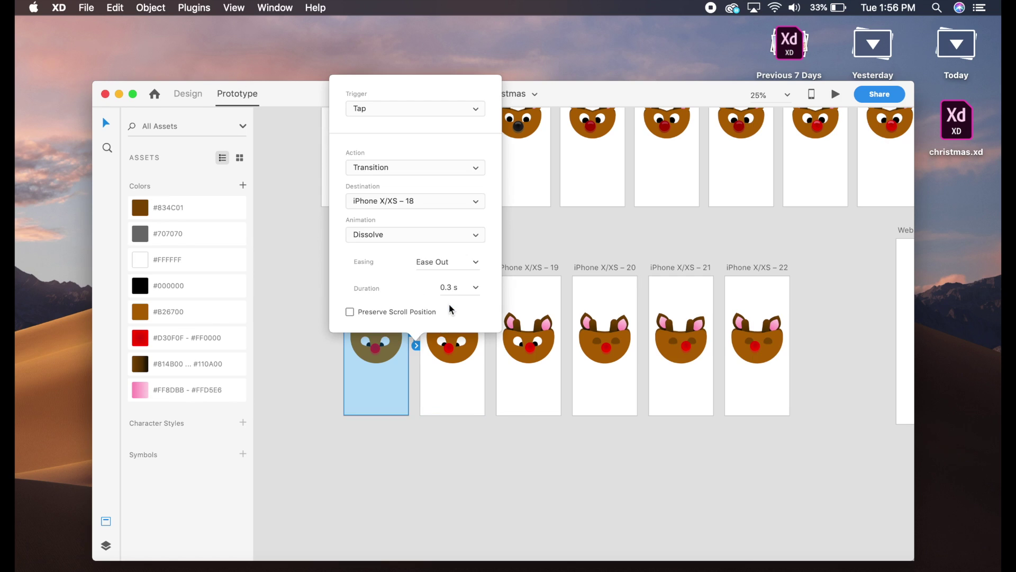
click(461, 173)
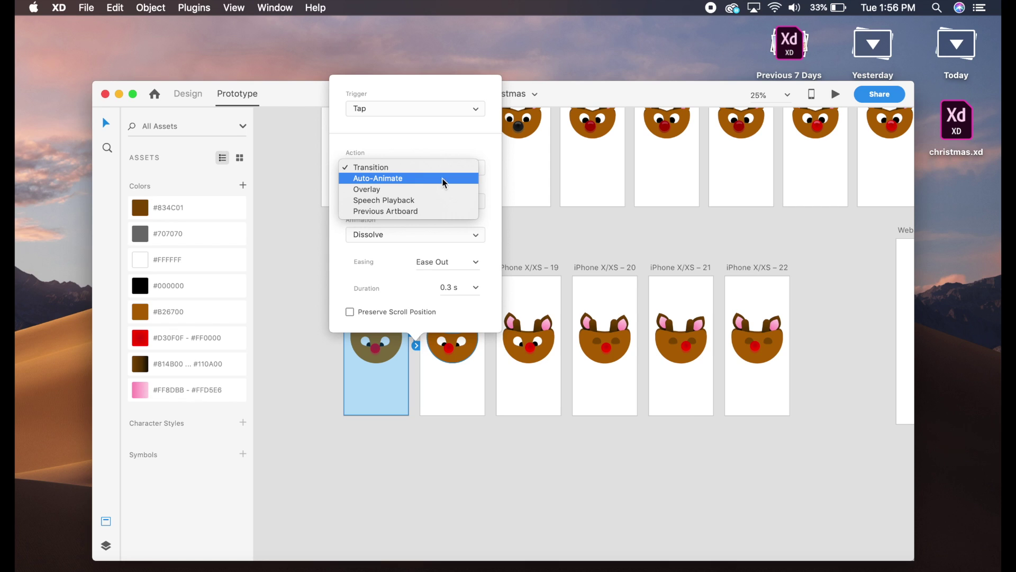
click(414, 178)
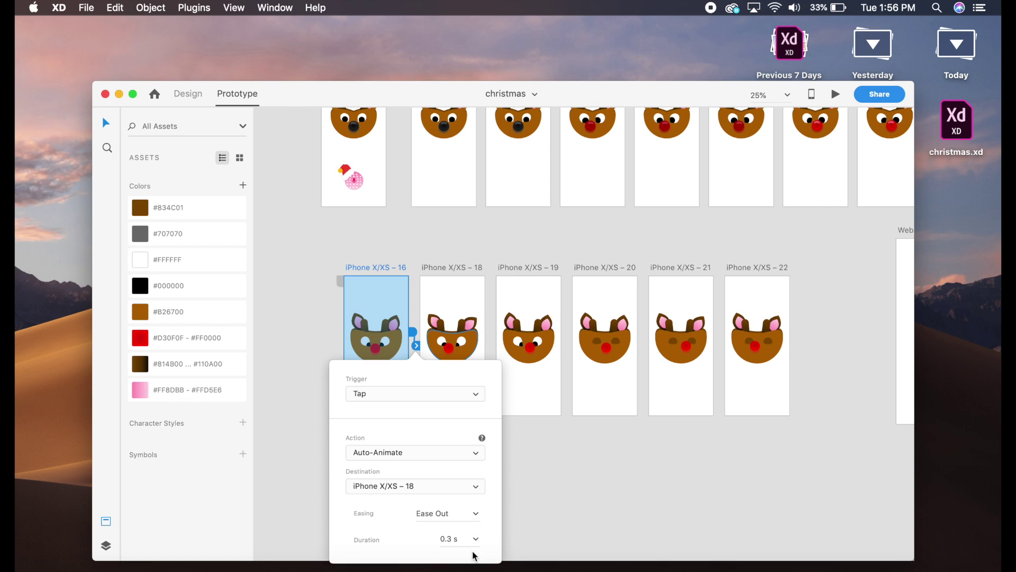
click(577, 457)
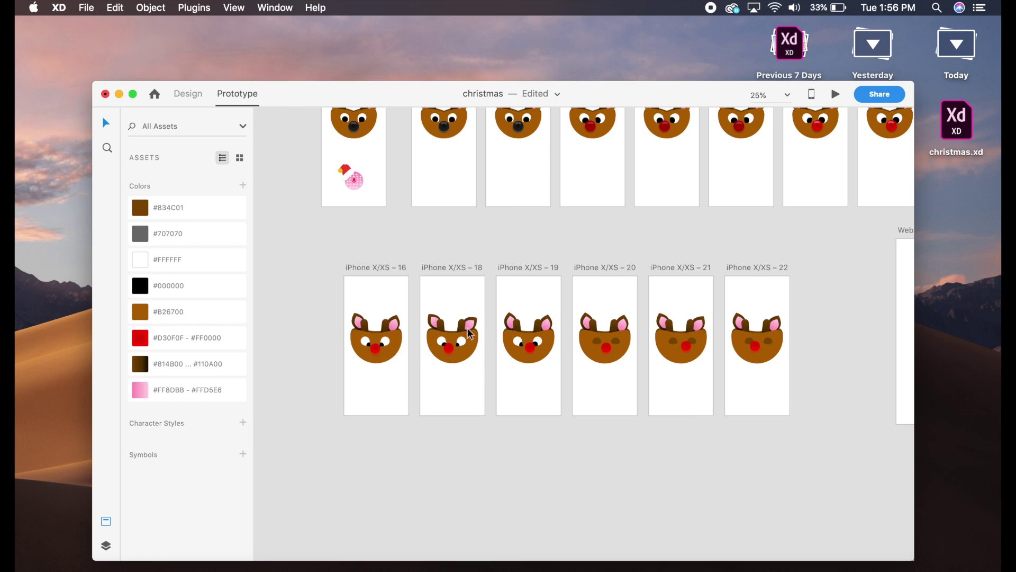
Step: Link iPhone X/XS – 18 to iPhone X/XS – 19 with Auto-Animate and a Time trigger with delay 0
click(459, 266)
drag(491, 335, 535, 325)
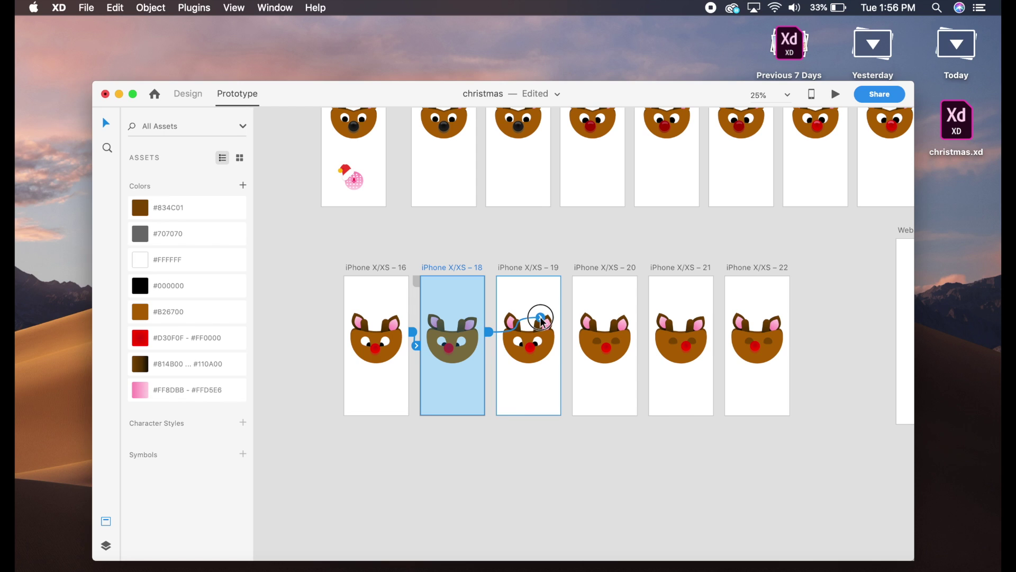
click(494, 392)
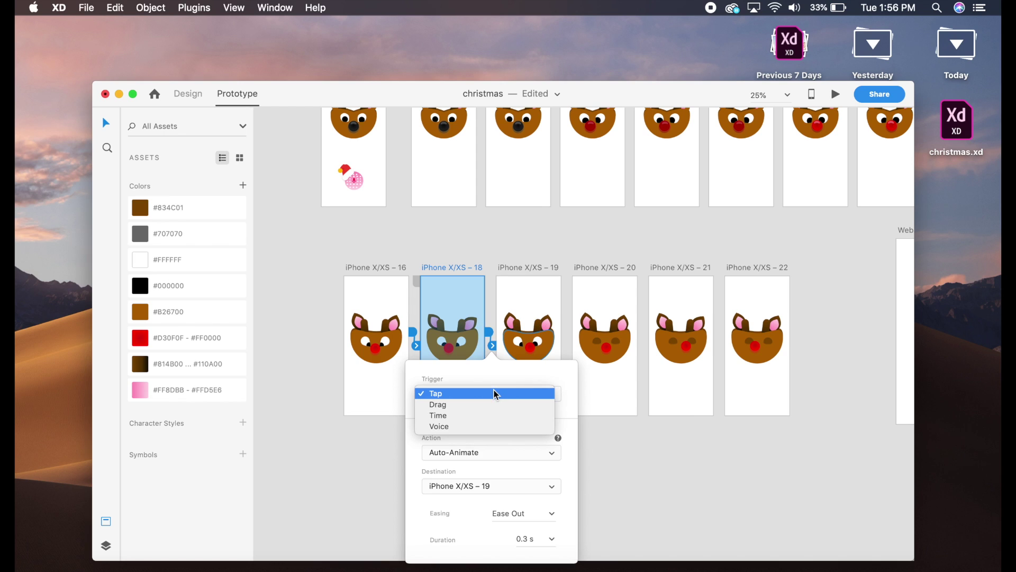
click(459, 415)
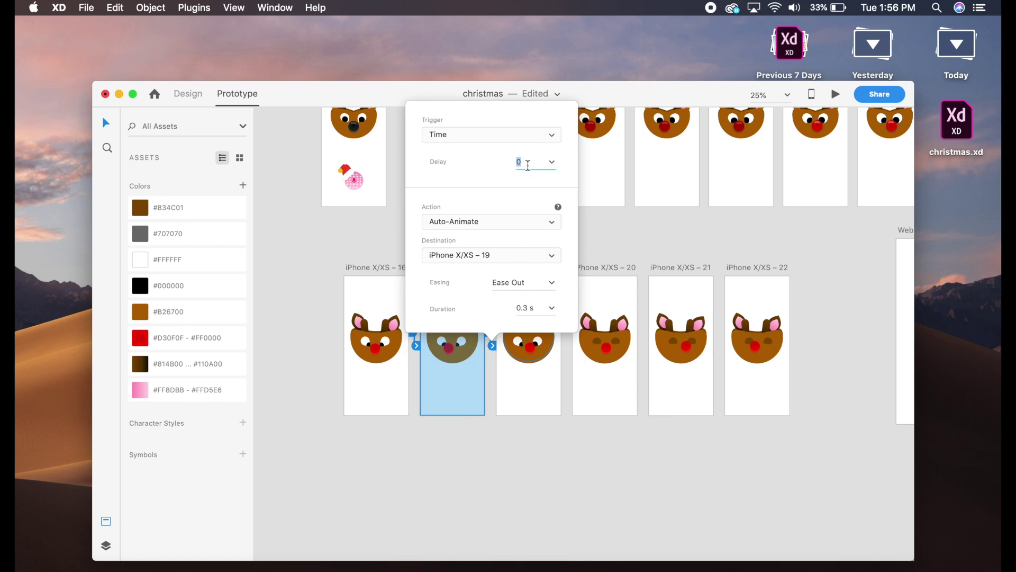
click(579, 257)
Step: Link iPhone X/XS – 19 to iPhone X/XS – 20, and 20 to iPhone X/XS – 21, with the same time-triggered Auto-Animate
click(532, 268)
drag(568, 344, 668, 327)
click(598, 259)
click(604, 268)
click(750, 253)
Step: Link iPhone X/XS – 21 to iPhone X/XS – 22 with Auto-Animate and a Time trigger delayed 0.1 s
click(698, 269)
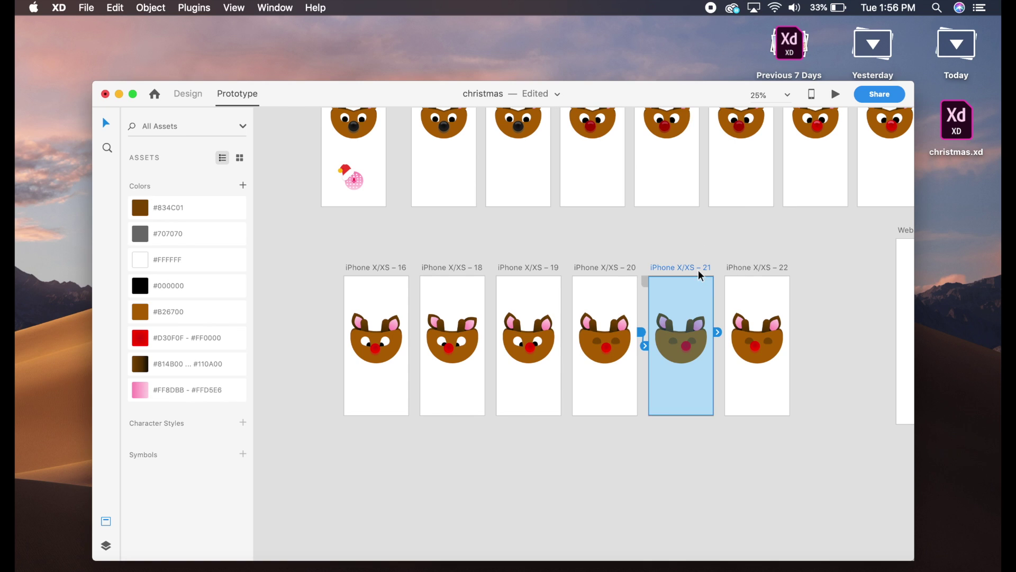
drag(717, 332, 754, 319)
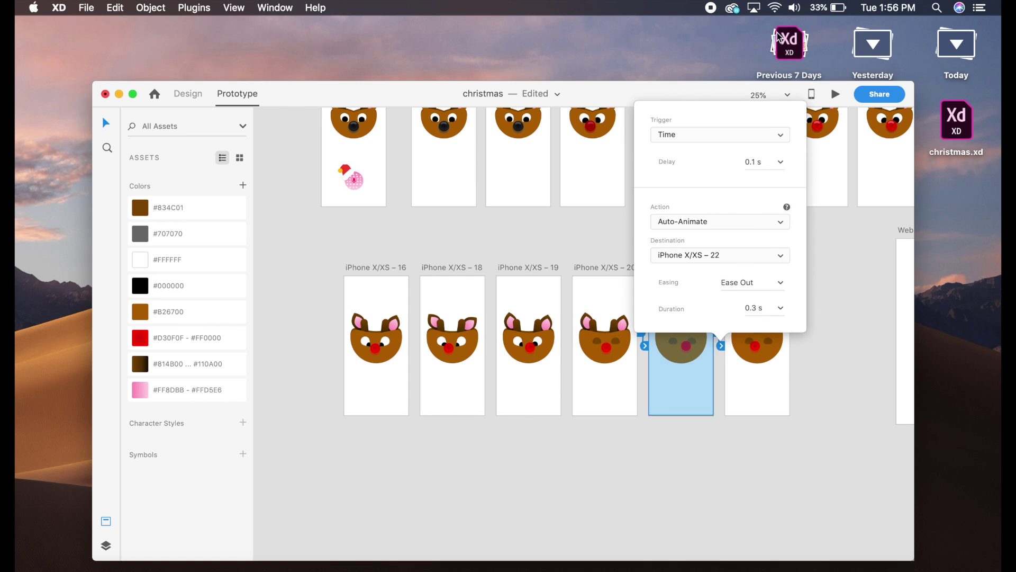
click(829, 312)
Step: Link iPhone X/XS – 22 back to iPhone X/XS – 20 with Auto-Animate and a Time trigger delayed 0.1 s
click(775, 268)
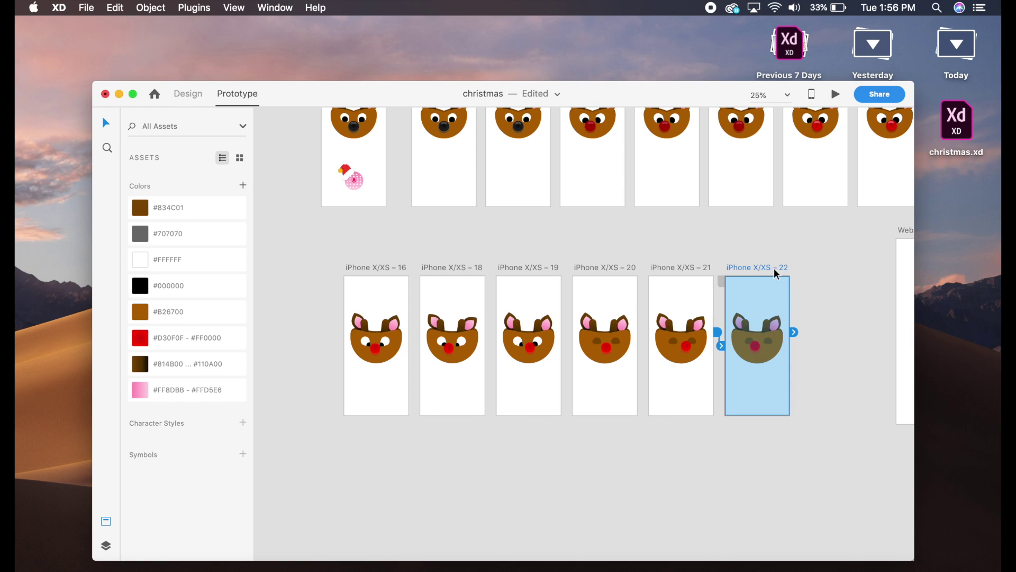
drag(794, 333, 610, 403)
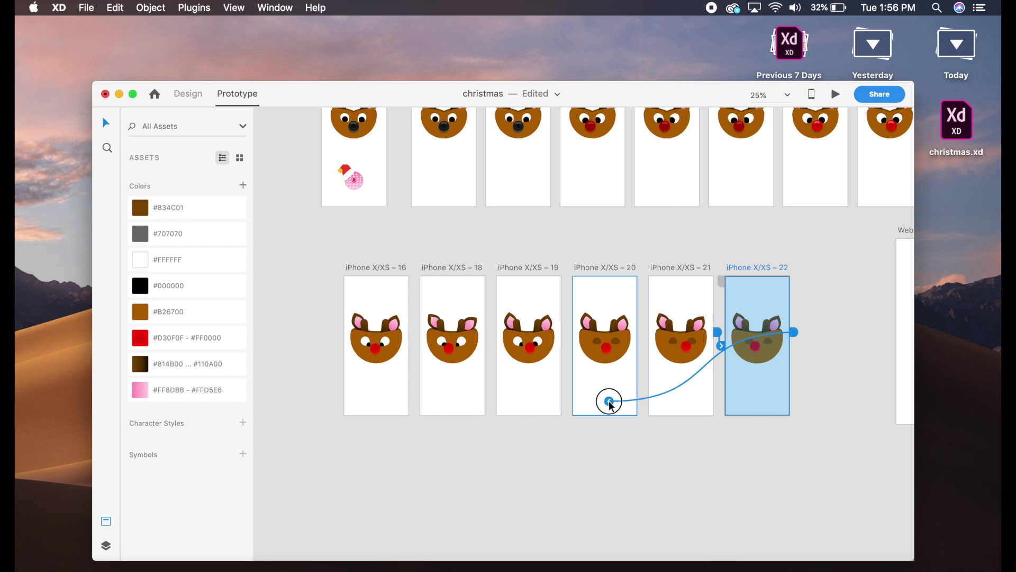
drag(609, 403, 611, 406)
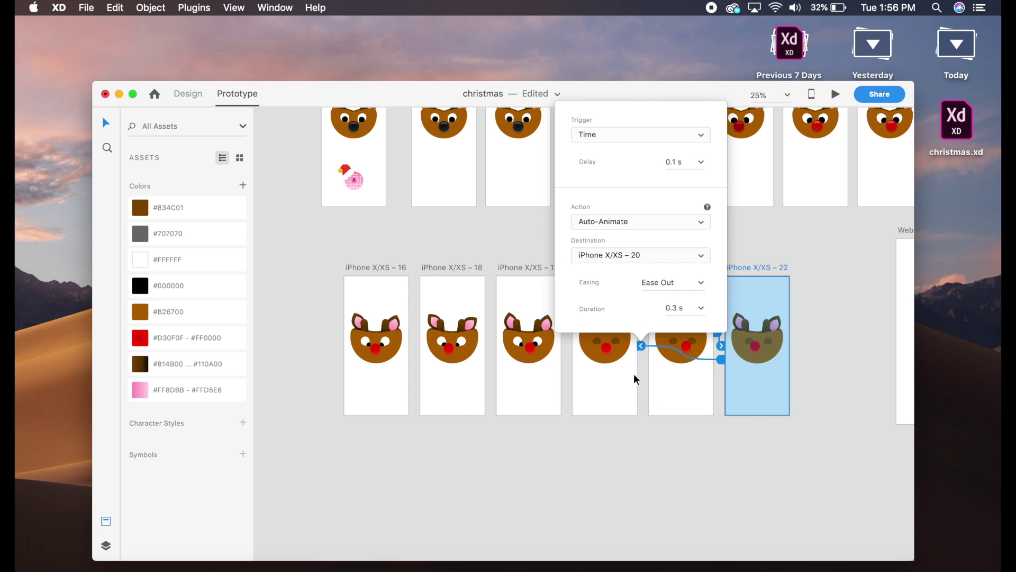
click(632, 491)
Step: Preview the second-row prototype starting from iPhone X/XS – 16, and close the preview
click(380, 266)
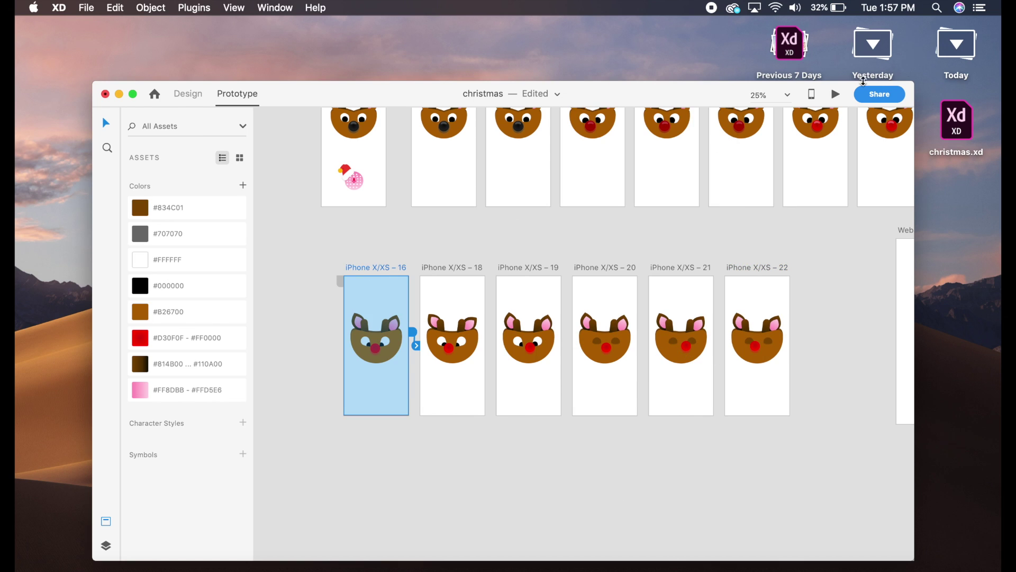
click(839, 96)
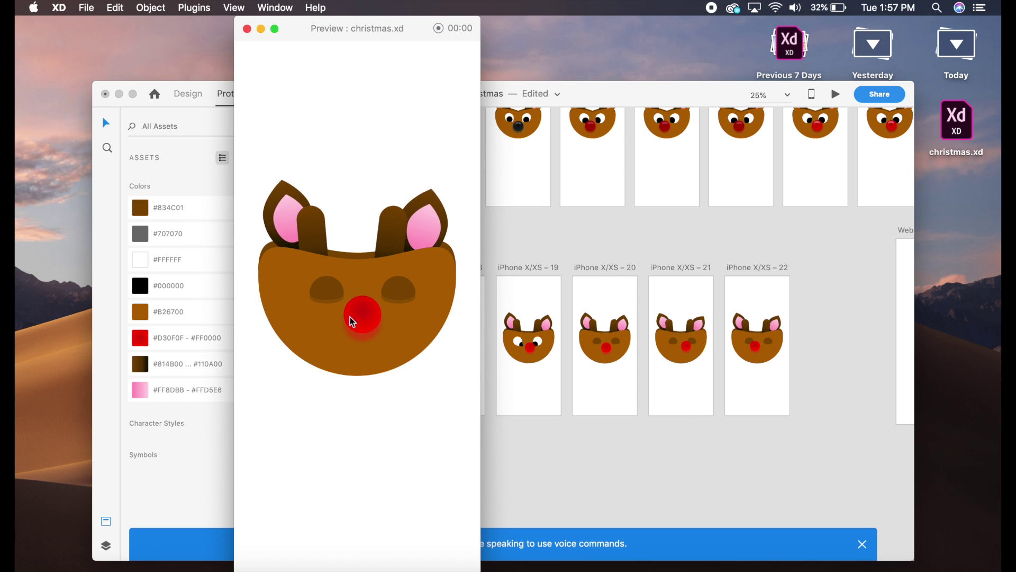
click(247, 29)
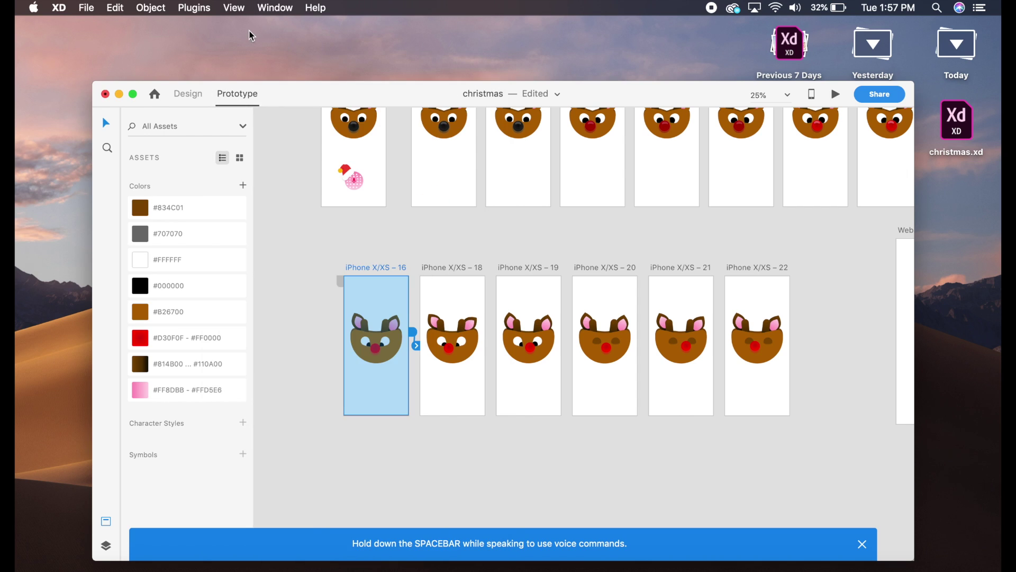
Step: Look over the first row of reindeer artboards and launch a preview starting from iPhone X/XS – 2
click(462, 181)
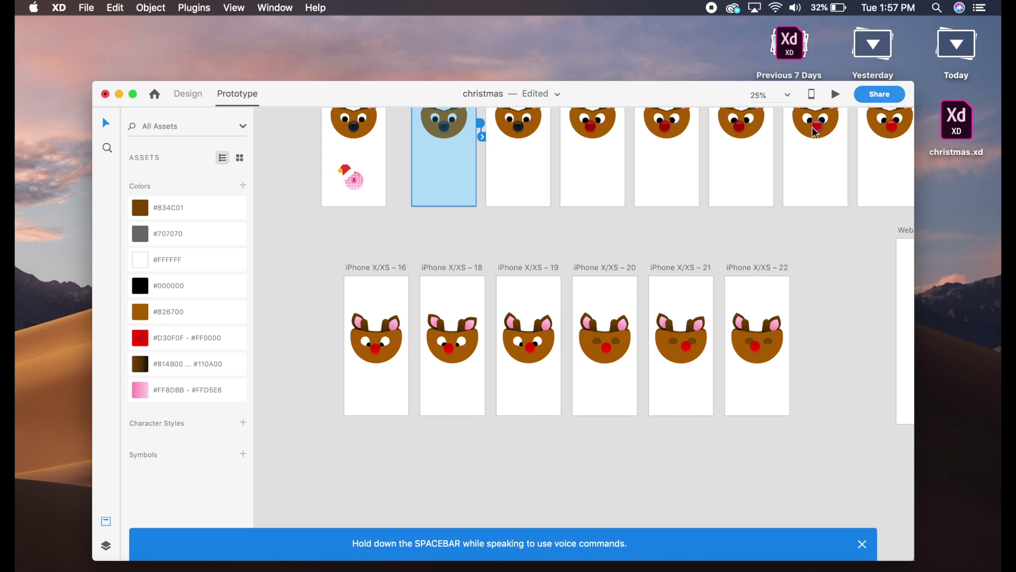
scroll(751, 158, up, 5)
drag(746, 291, 721, 313)
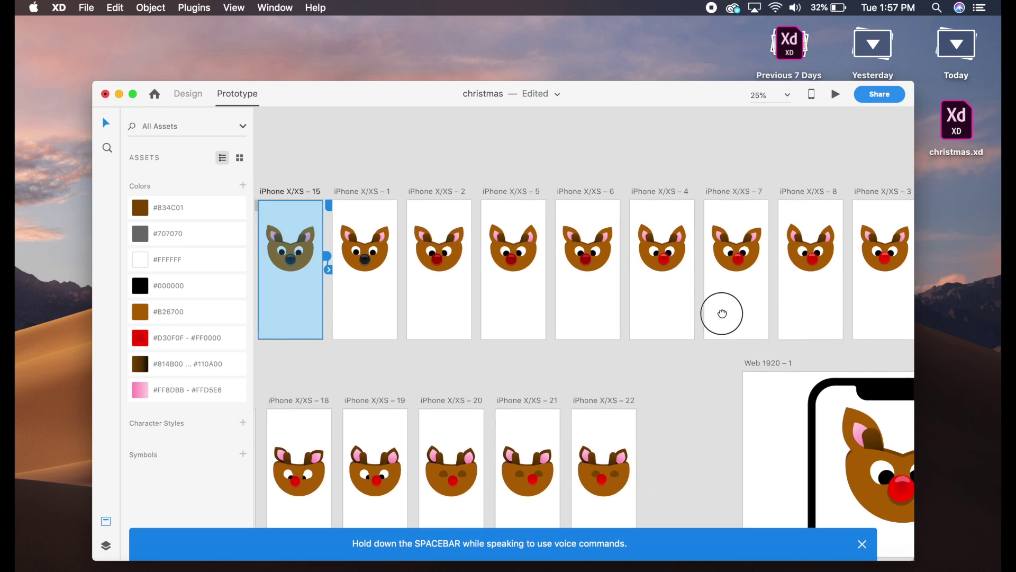
scroll(722, 313, right, 10)
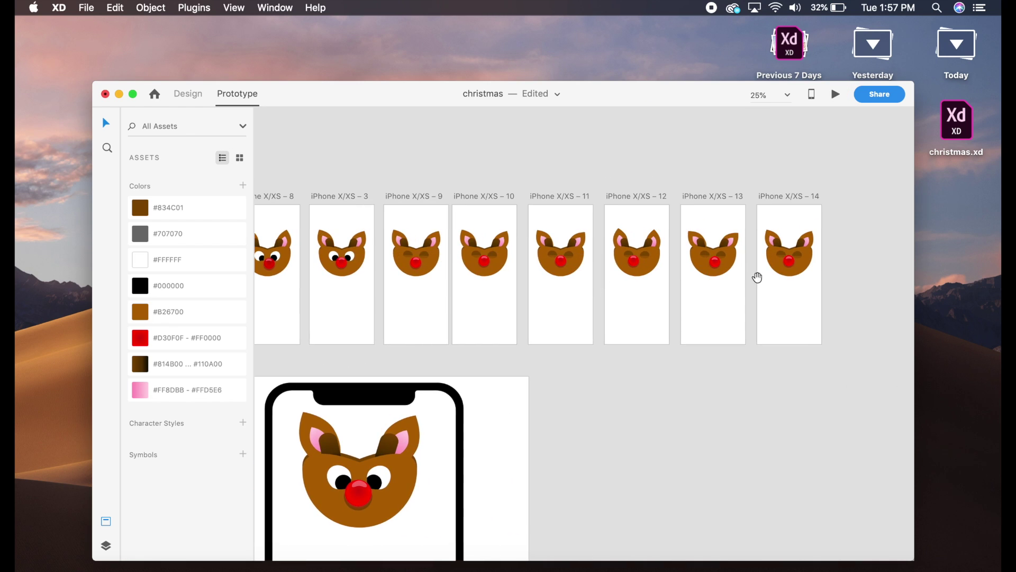
drag(505, 323, 911, 316)
drag(409, 293, 816, 338)
drag(717, 336, 517, 309)
click(517, 309)
click(835, 94)
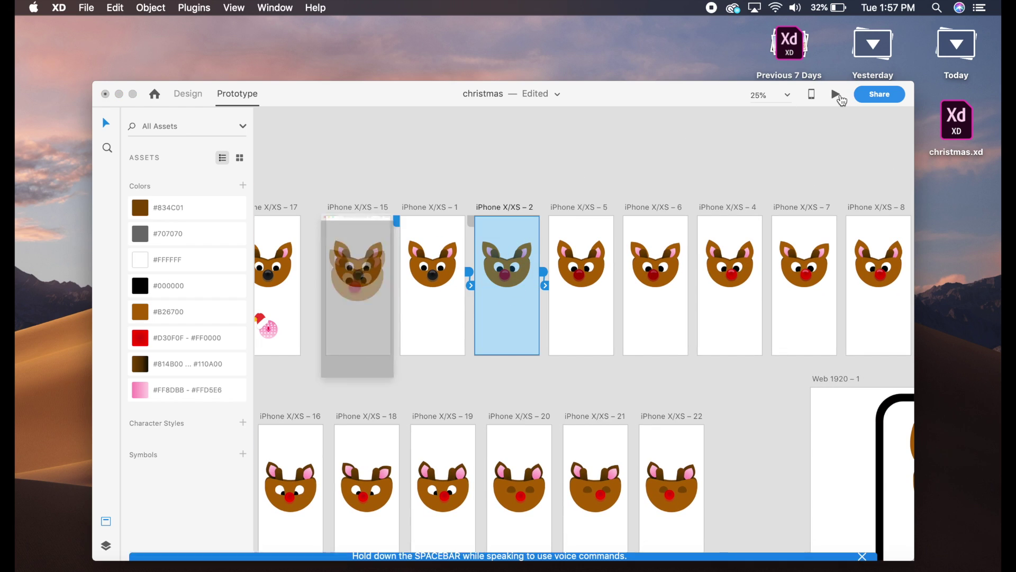